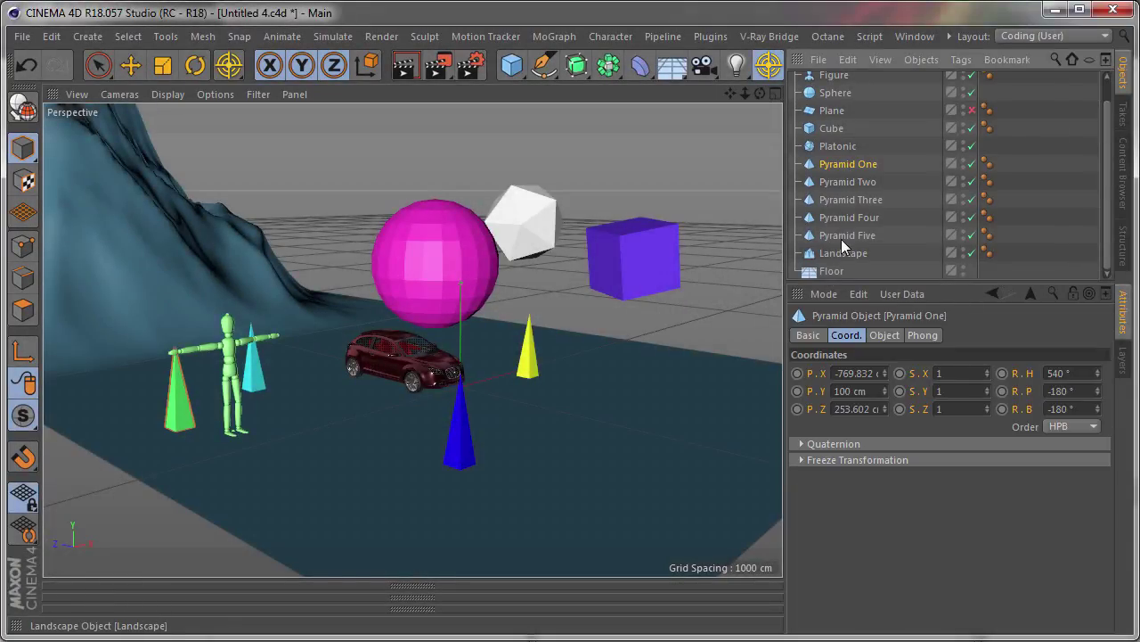
Select Pyramid One through Pyramid Five together in the Object Manager
left_click(844, 235, "shift")
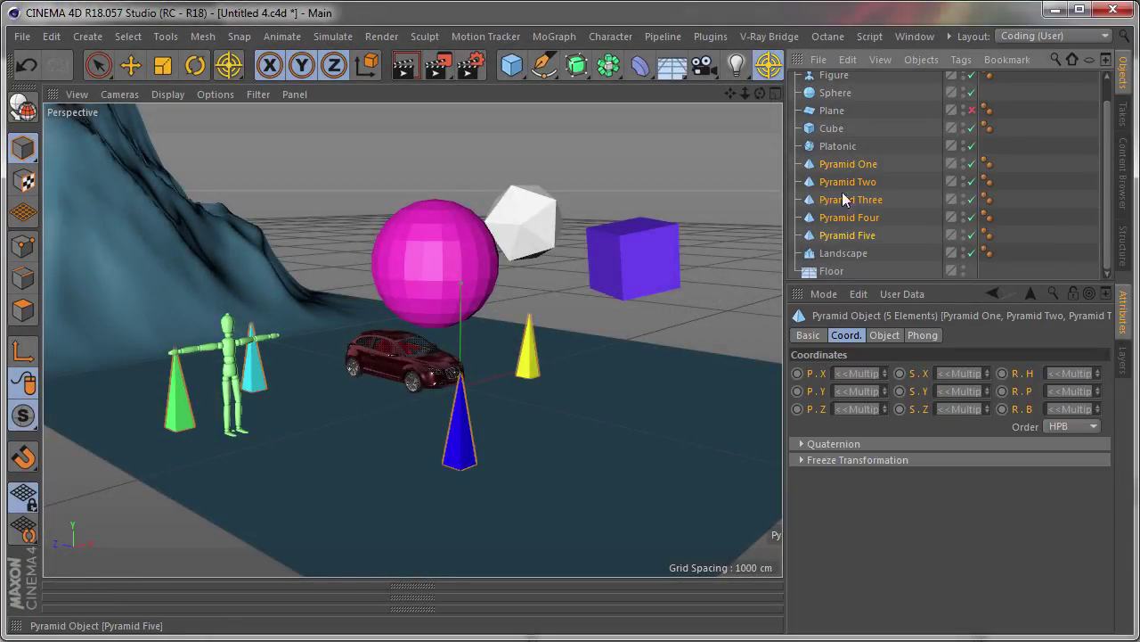
Add the Figure to the selection and slide the green and cyan pyramids across the floor near the car
left_click(830, 77, "ctrl")
mouse_move(249, 302)
left_mouse_down()
mouse_move(438, 365)
mouse_move(435, 281)
mouse_move(517, 222)
mouse_move(565, 326)
mouse_move(321, 433)
mouse_move(349, 425)
left_mouse_up()
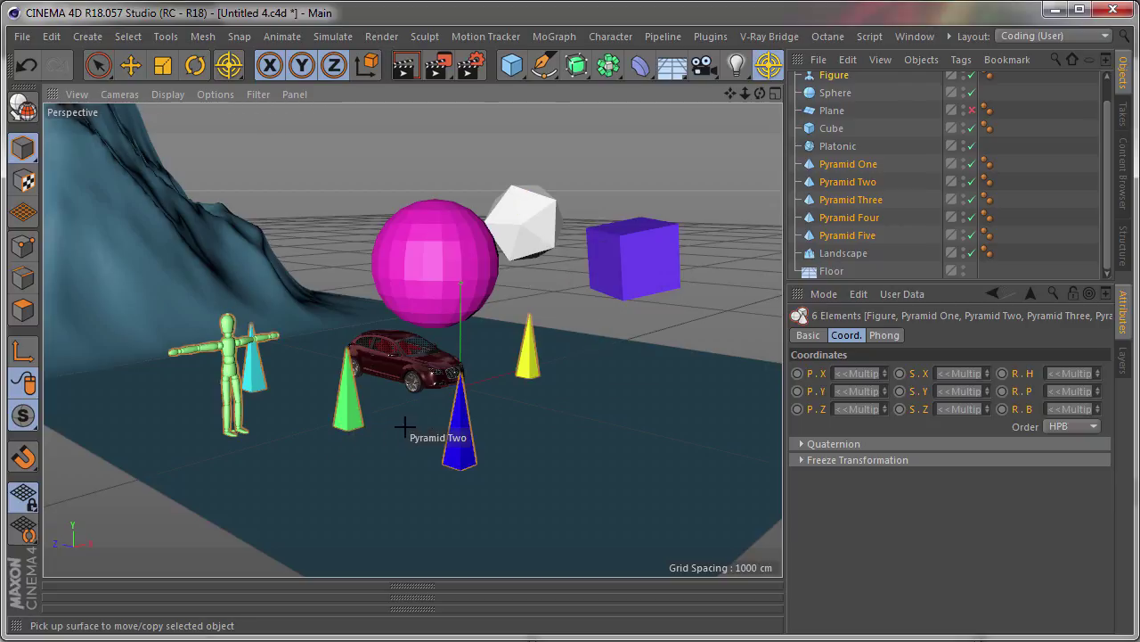
mouse_move(396, 464)
left_mouse_down()
mouse_move(285, 443)
mouse_move(310, 403)
mouse_move(356, 464)
mouse_move(328, 461)
left_mouse_up()
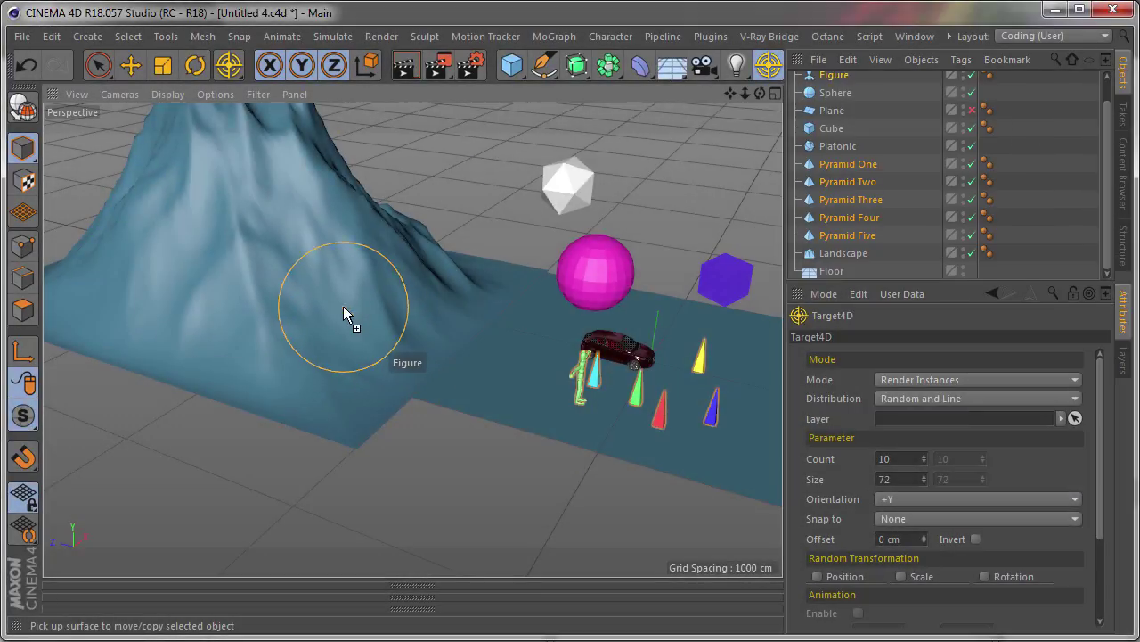
Paint a random cluster of figure copies, then stamp two 10x10 grid blocks and a 4-column grid
mouse_move(344, 318)
left_mouse_down()
mouse_move(278, 296)
mouse_move(273, 315)
mouse_move(255, 308)
mouse_move(291, 283)
mouse_move(267, 338)
mouse_move(168, 391)
mouse_move(305, 298)
left_mouse_up()
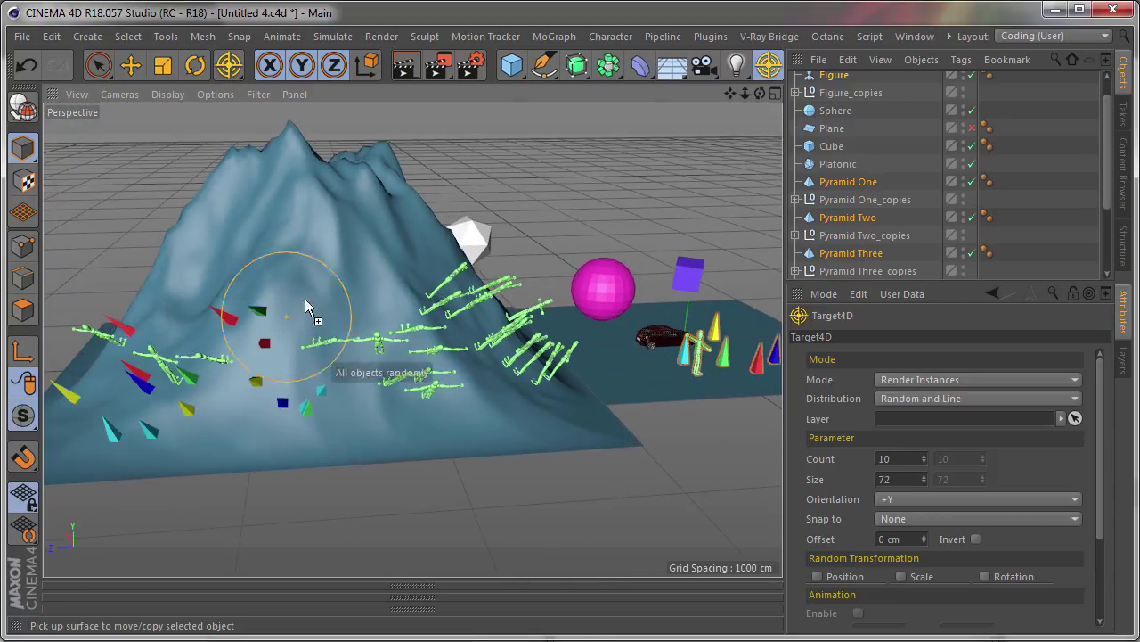
left_click(301, 371)
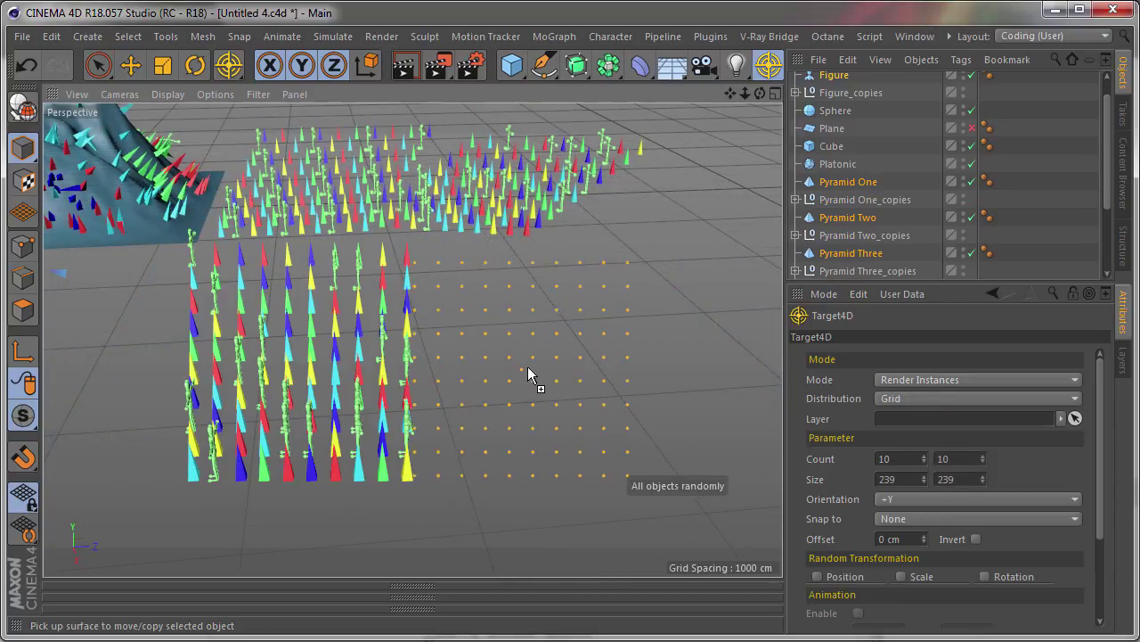
left_click(548, 383)
left_click_drag(548, 383, 550, 340, "alt")
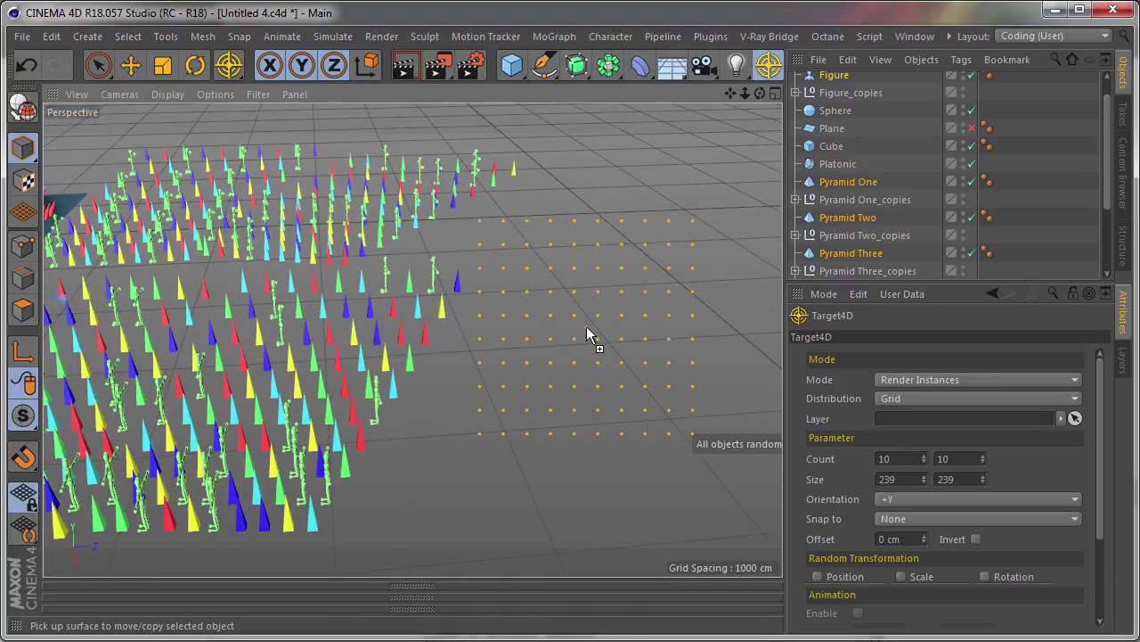
left_click(621, 332)
Stamp a 4x5 grid of copies from the top view, then lay a line of 15 copies across the front
scroll(621, 331, "down", 5)
key("F2")
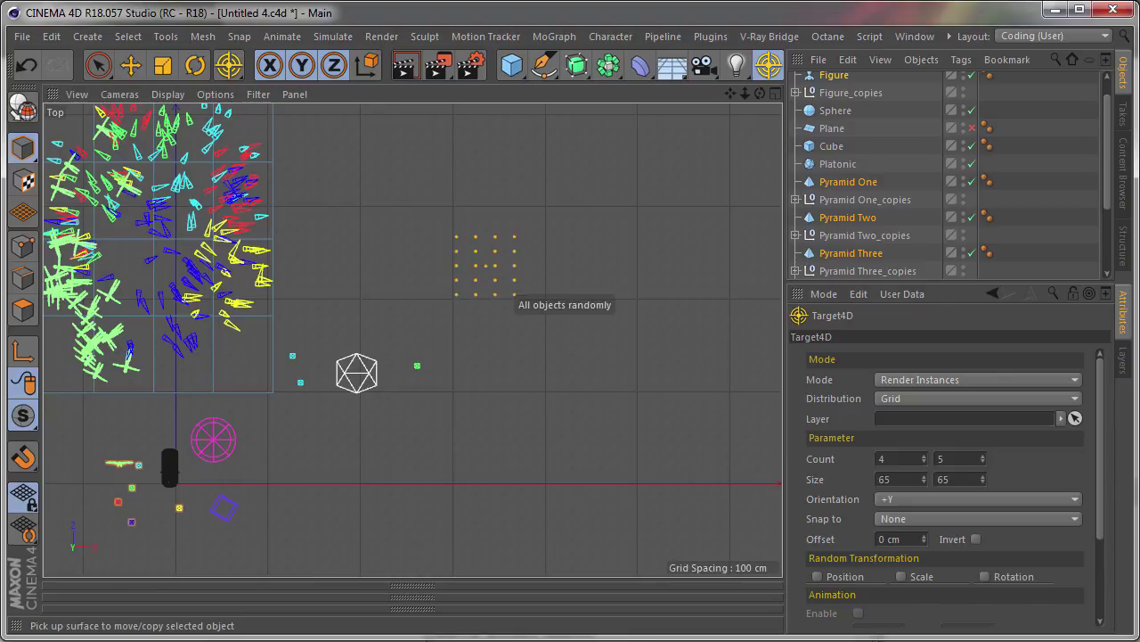
left_click(419, 270)
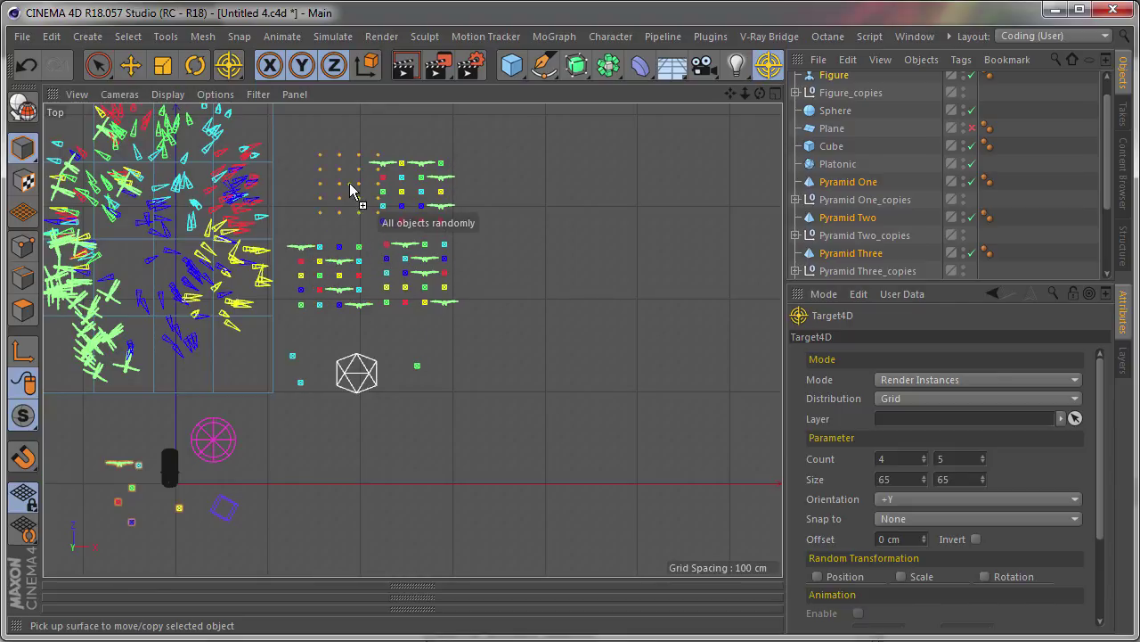
middle_click(328, 202)
middle_click(346, 181)
left_click_drag(347, 181, 433, 234, "alt")
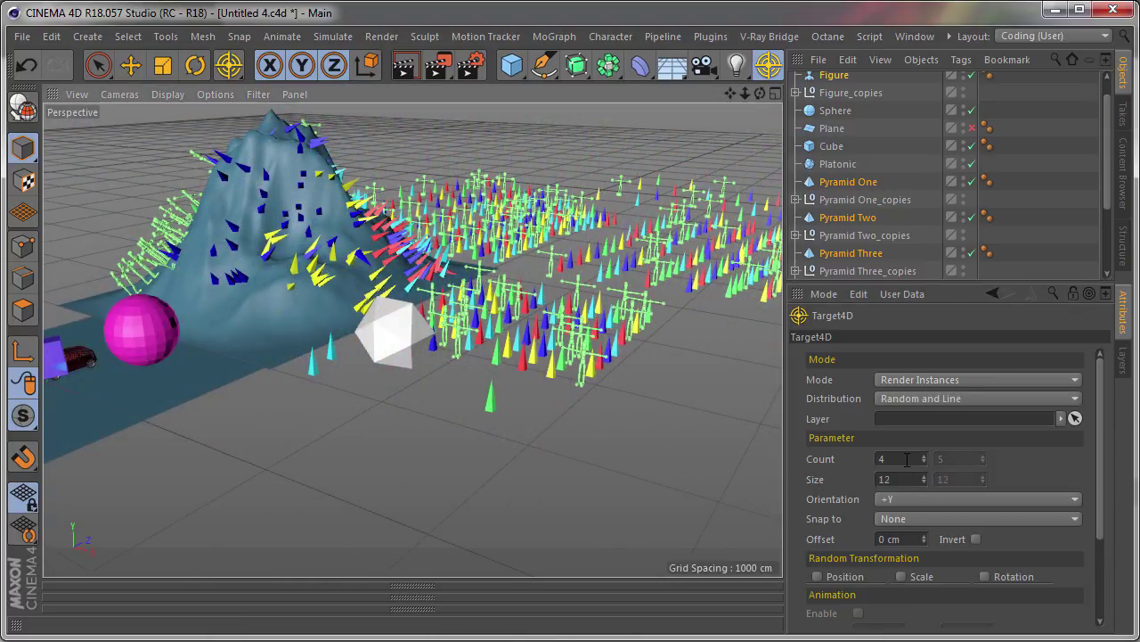
type("15")
left_click_drag(192, 428, 548, 441)
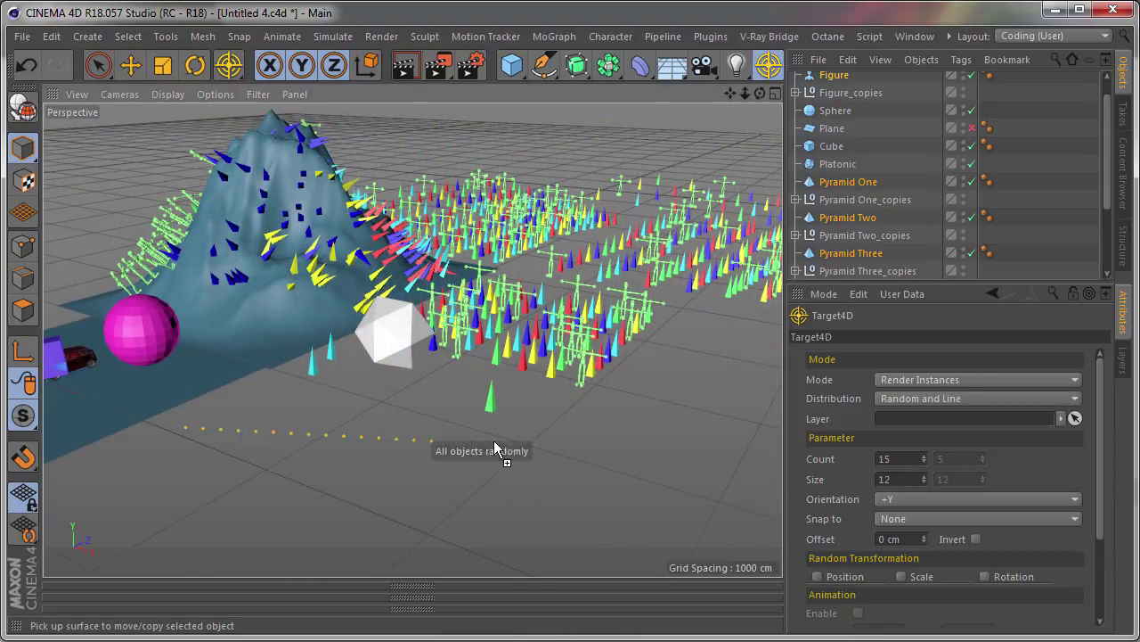
mouse_move(619, 466)
left_mouse_down("alt")
mouse_move(509, 400)
mouse_move(413, 365)
left_mouse_up("alt")
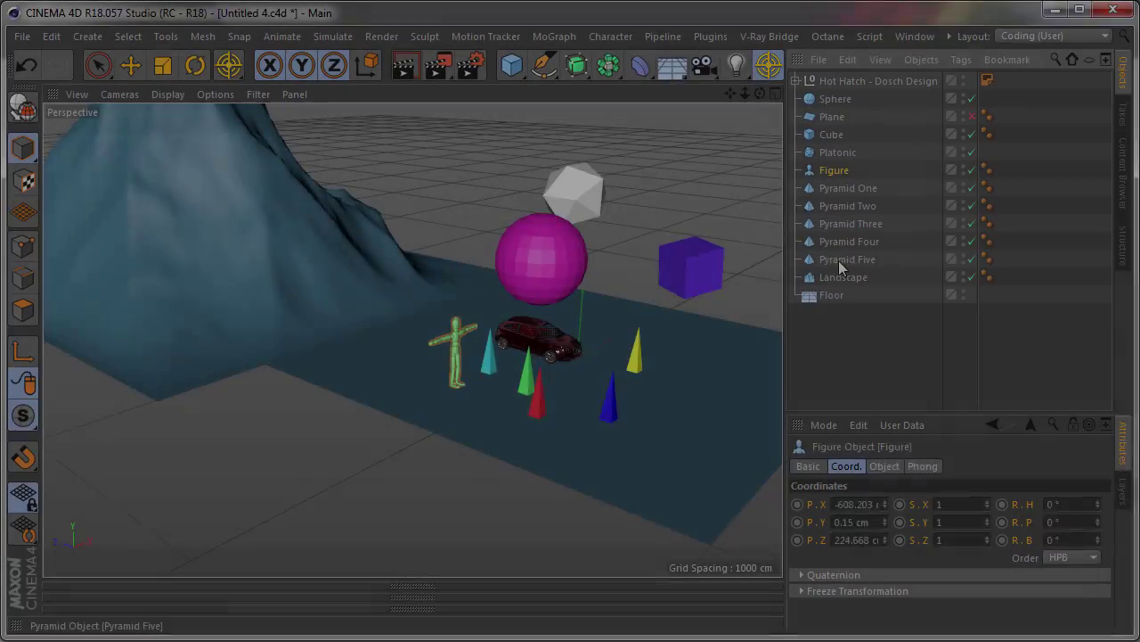
Select the figure and all five pyramids, then paint copies of each coloured pyramid onto the slope
left_click(847, 259, "shift")
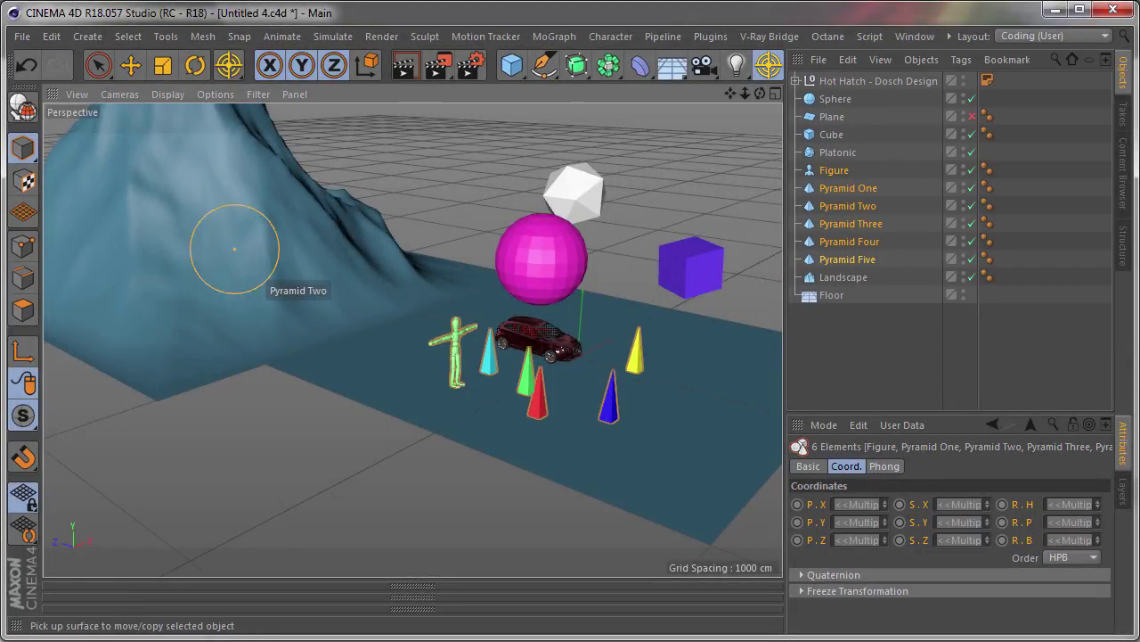
left_click_drag(229, 241, 267, 257)
left_click_drag(190, 314, 165, 320)
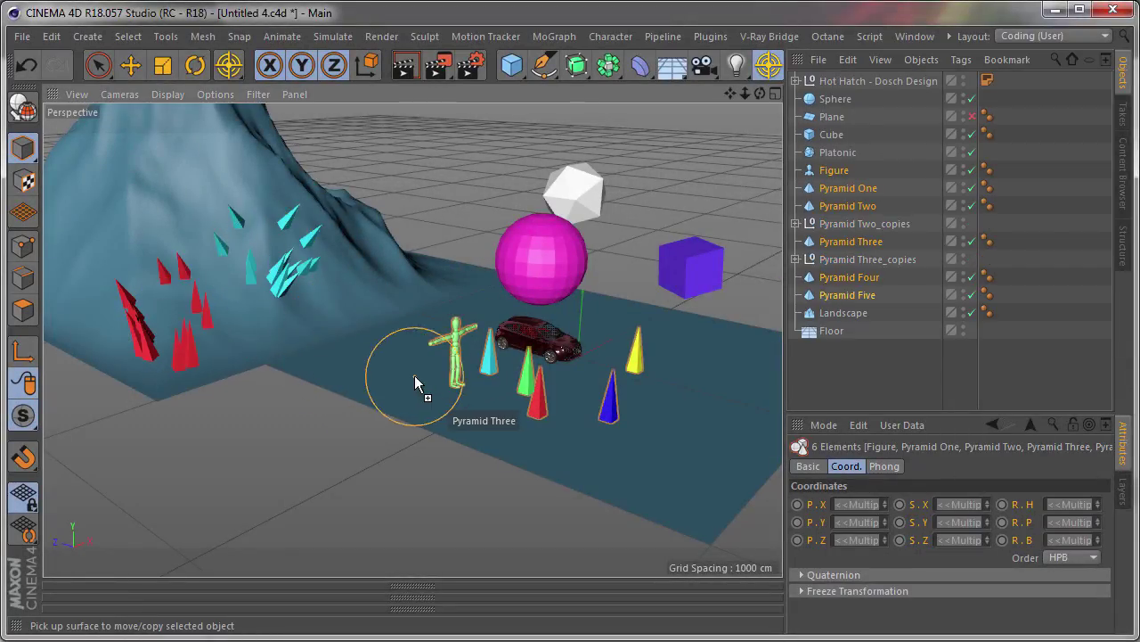
left_click_drag(241, 223, 158, 198)
mouse_move(383, 294)
left_mouse_down("alt")
mouse_move(298, 298)
mouse_move(144, 261)
mouse_move(330, 297)
left_mouse_up("alt")
left_click(263, 275)
left_click(250, 262)
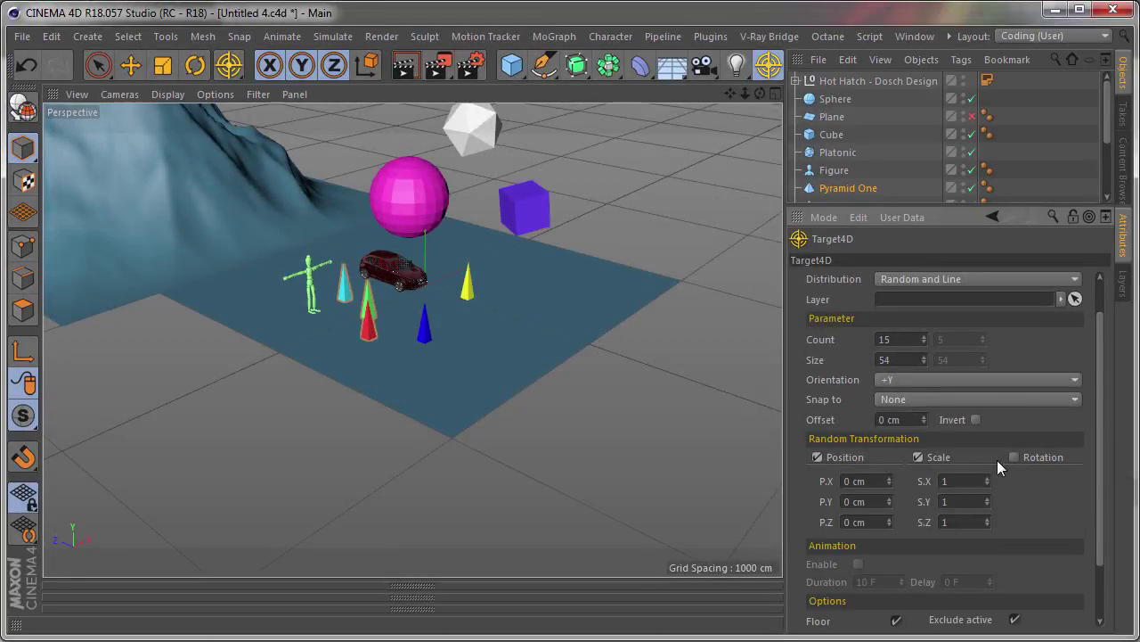
Set random transformation to pitch 175° and vertical scale 3, with position offsets
left_click_drag(1086, 500, 1075, 504)
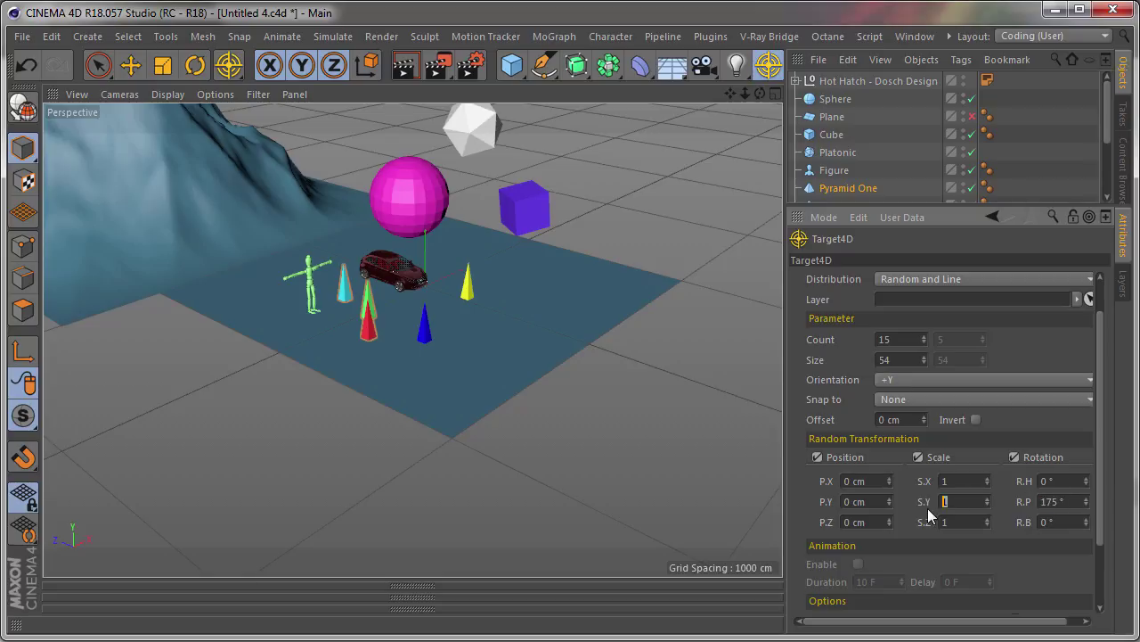
type("3")
left_click(850, 483)
type("0")
key("Return")
key("F5")
Draw two more diagonal lines of copies in the top view
key("F2")
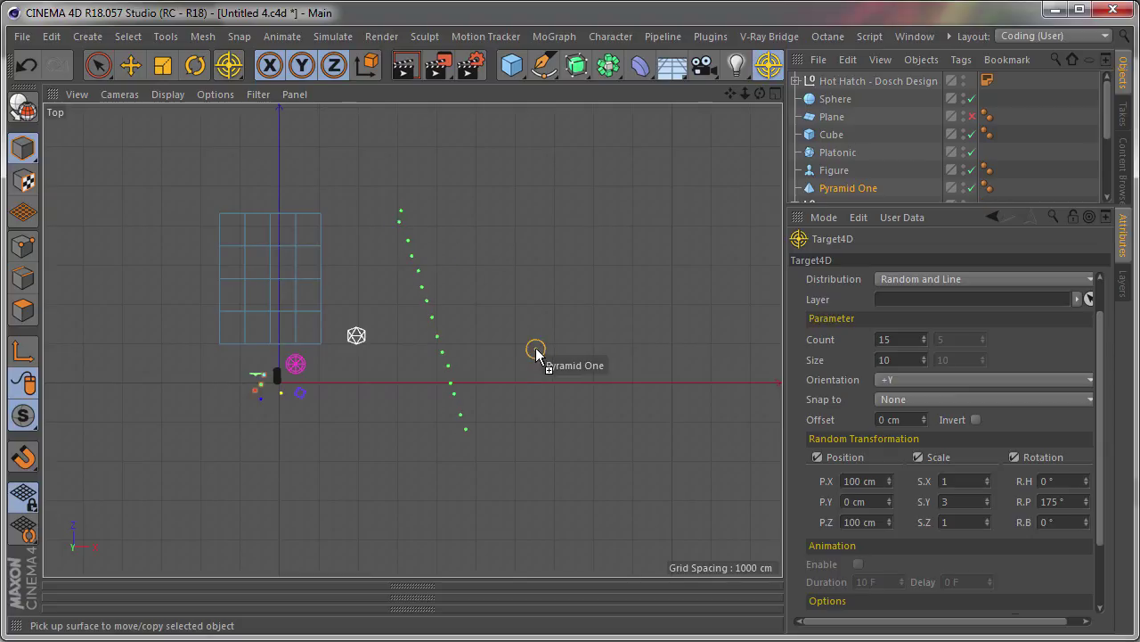
left_click_drag(450, 222, 515, 411)
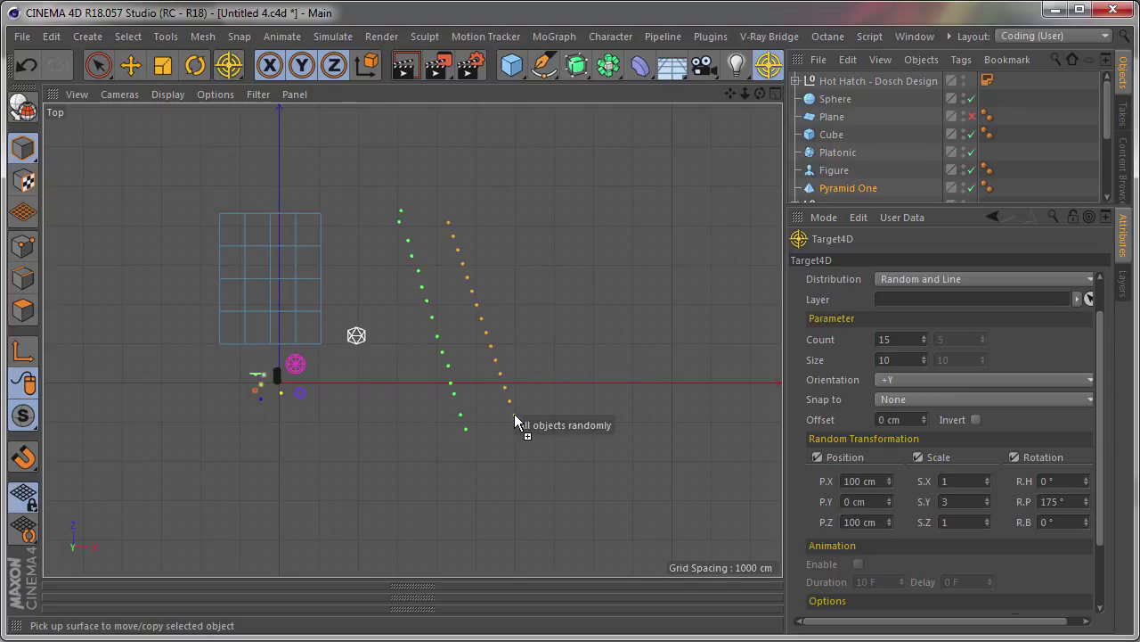
left_click_drag(482, 221, 539, 410)
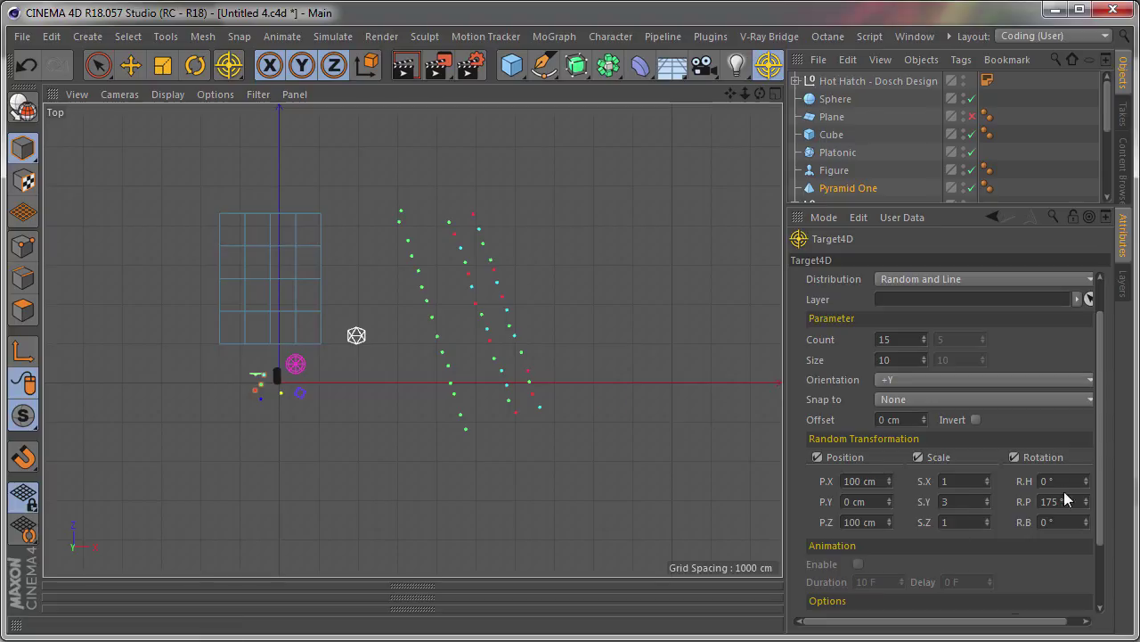
Draw five more lines of cones across the floor in the perspective view
key("F5")
key("F1")
mouse_move(646, 291)
left_mouse_down("alt")
mouse_move(413, 339)
mouse_move(371, 270)
left_mouse_up("alt")
left_click_drag(245, 297, 447, 417)
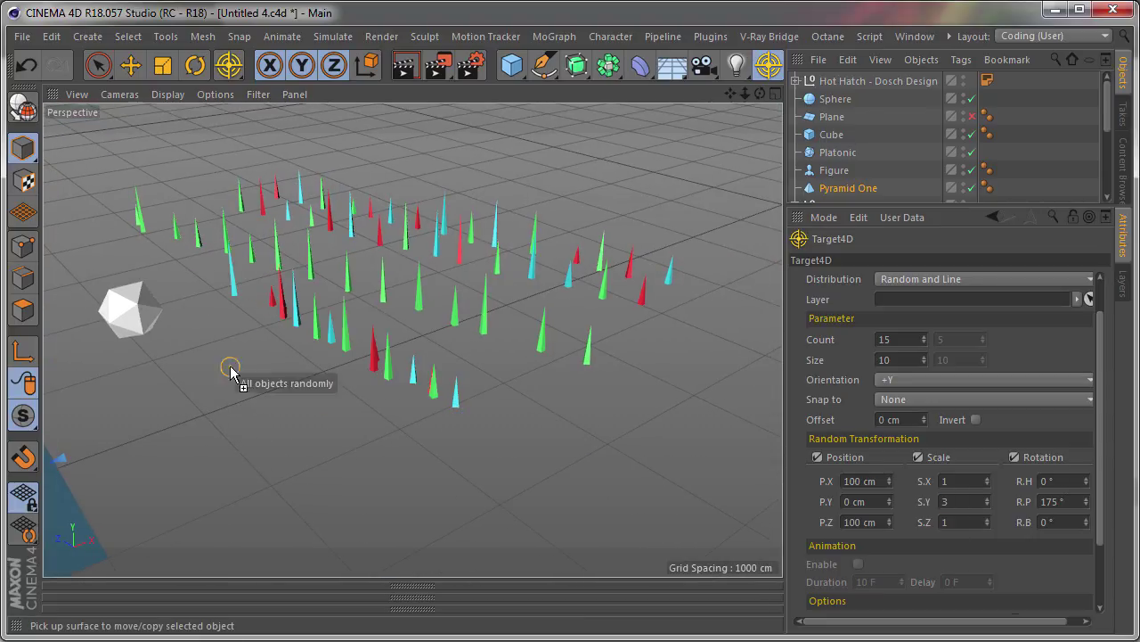
left_click_drag(229, 365, 395, 496)
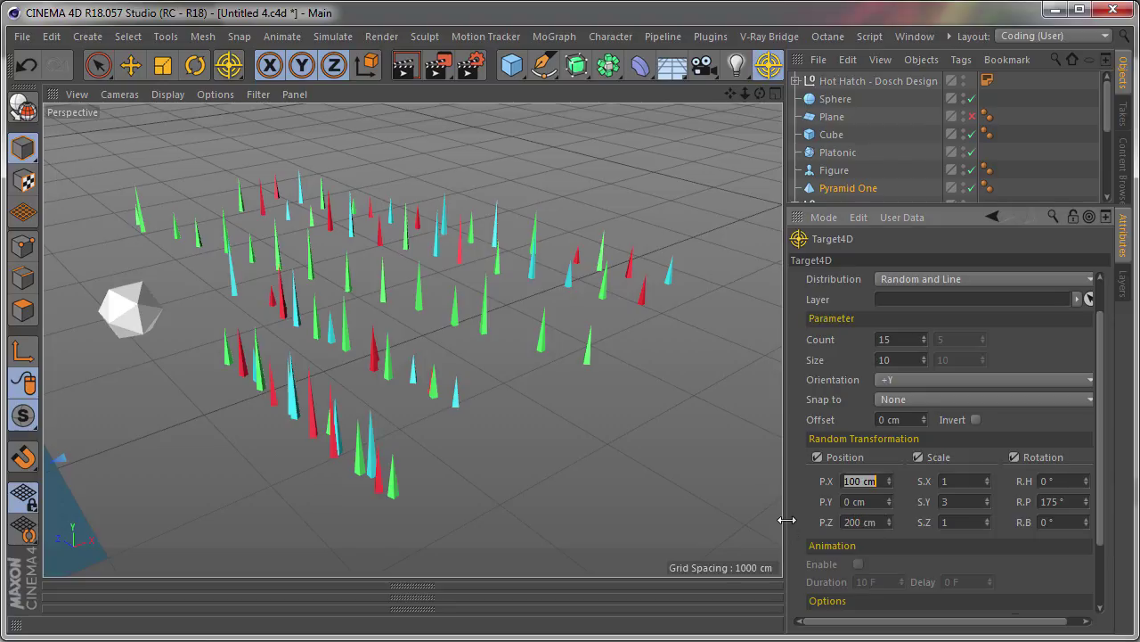
mouse_move(356, 407)
left_mouse_down()
mouse_move(585, 508)
mouse_move(591, 419)
mouse_move(371, 312)
left_mouse_up()
left_click_drag(227, 463, 562, 486)
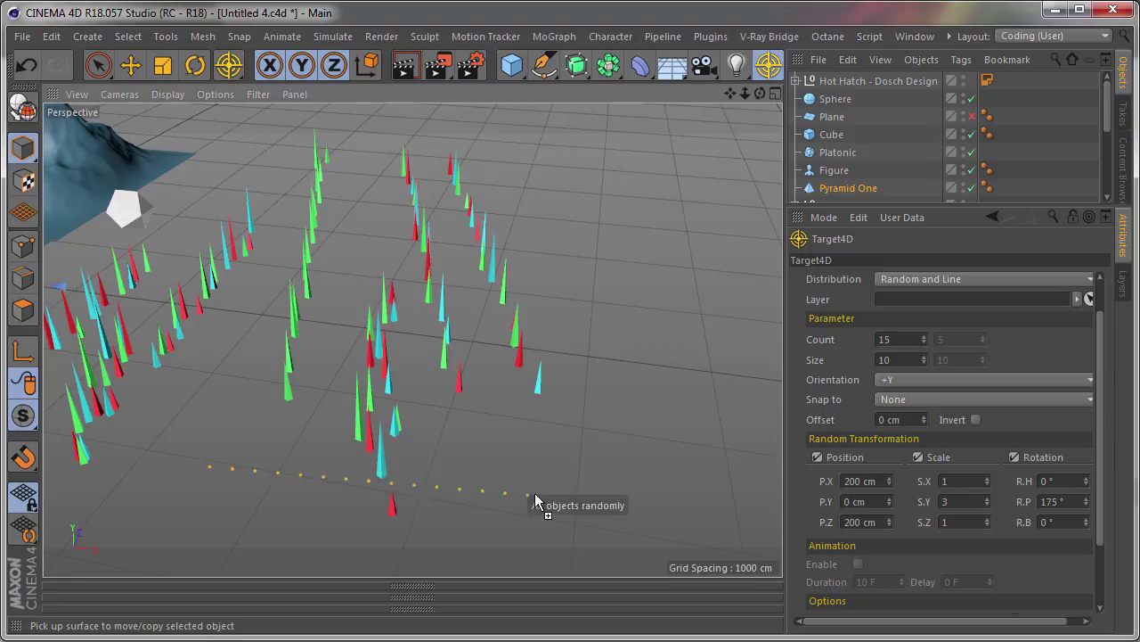
left_click_drag(544, 178, 606, 372)
Switch distribution to Grid, size the stamp, and place three grid clusters of cones
left_click(916, 279)
left_click(916, 299)
mouse_move(704, 285)
left_mouse_down("alt")
mouse_move(377, 272)
mouse_move(432, 321)
left_mouse_up("alt")
left_click(463, 283)
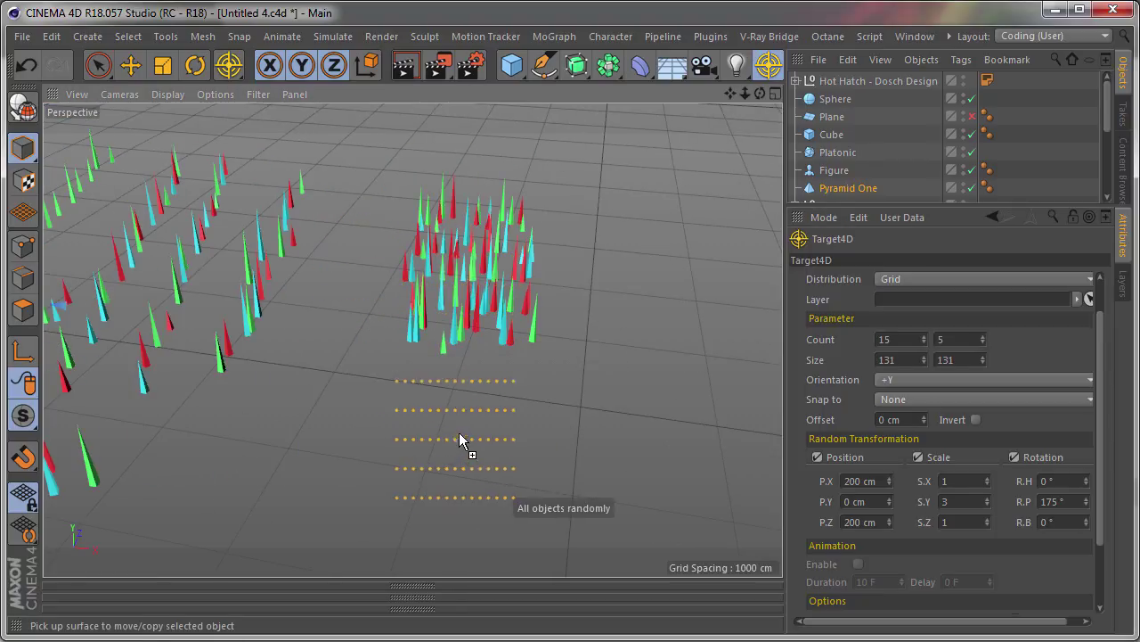
left_click(459, 432)
left_click(685, 353)
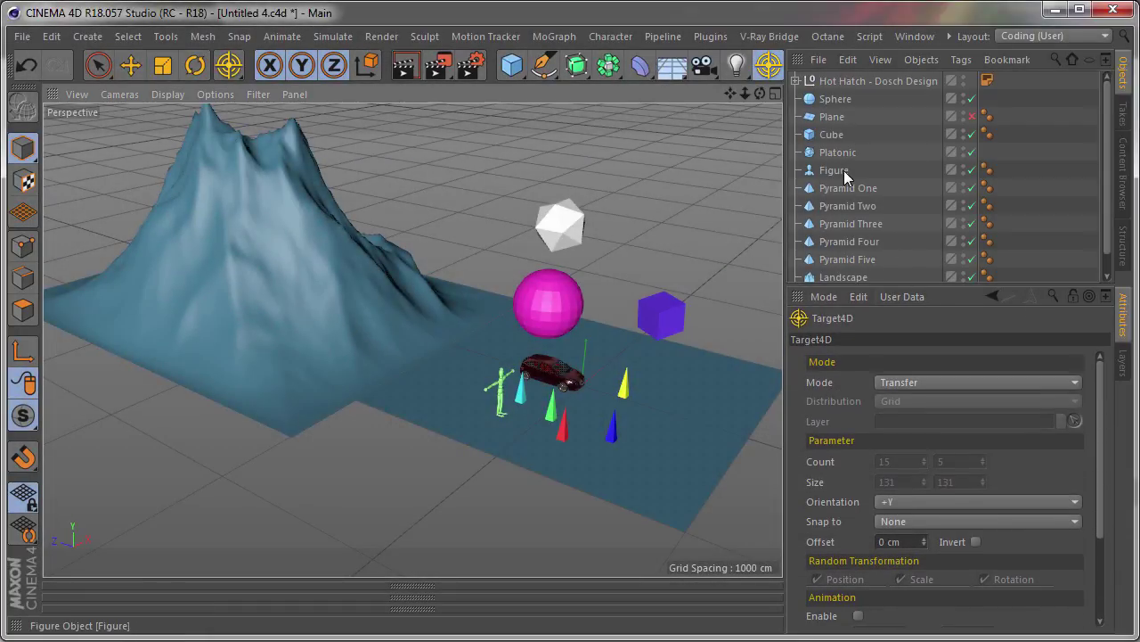
Switch Target4D to placing objects onto surfaces and move the view closer to the scene
left_click(769, 65)
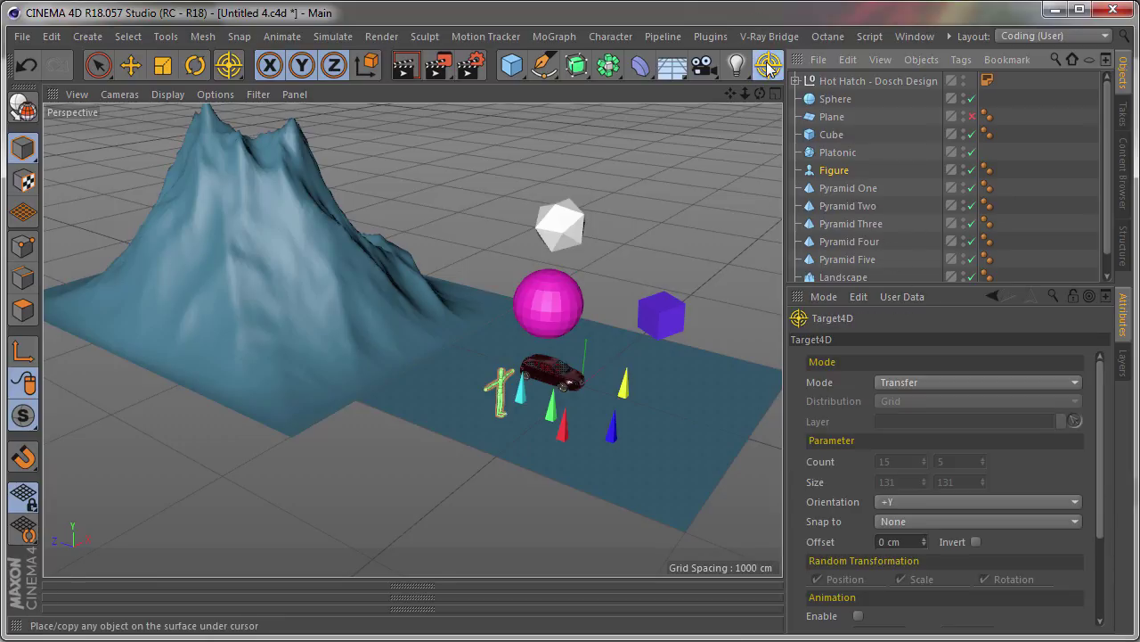
scroll(895, 534, "down", 5)
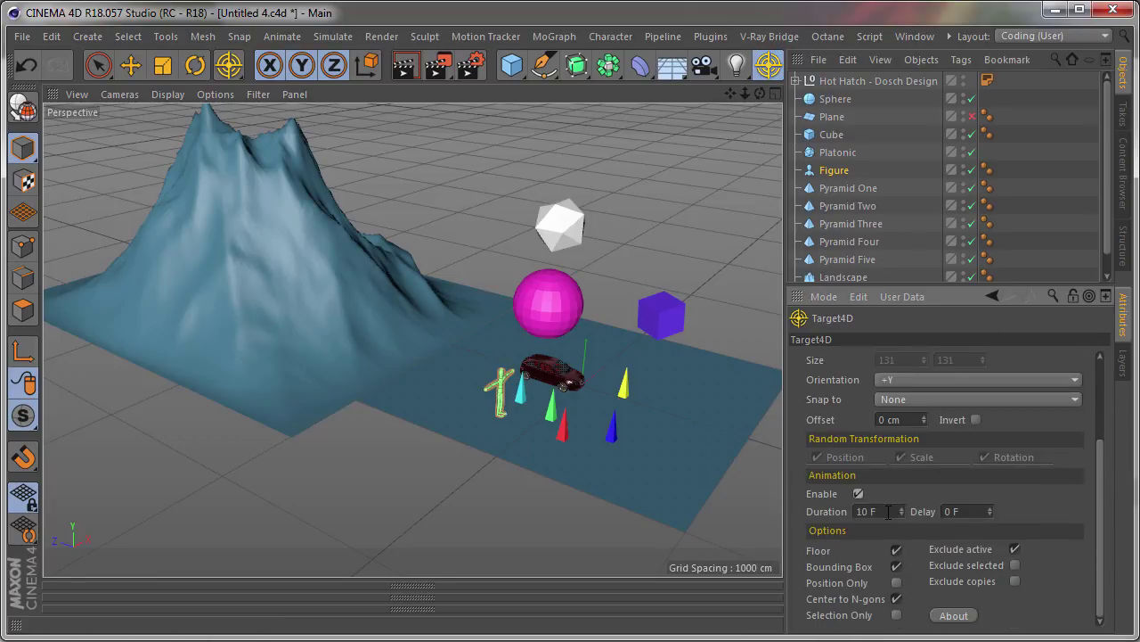
left_click_drag(472, 392, 451, 365, "alt")
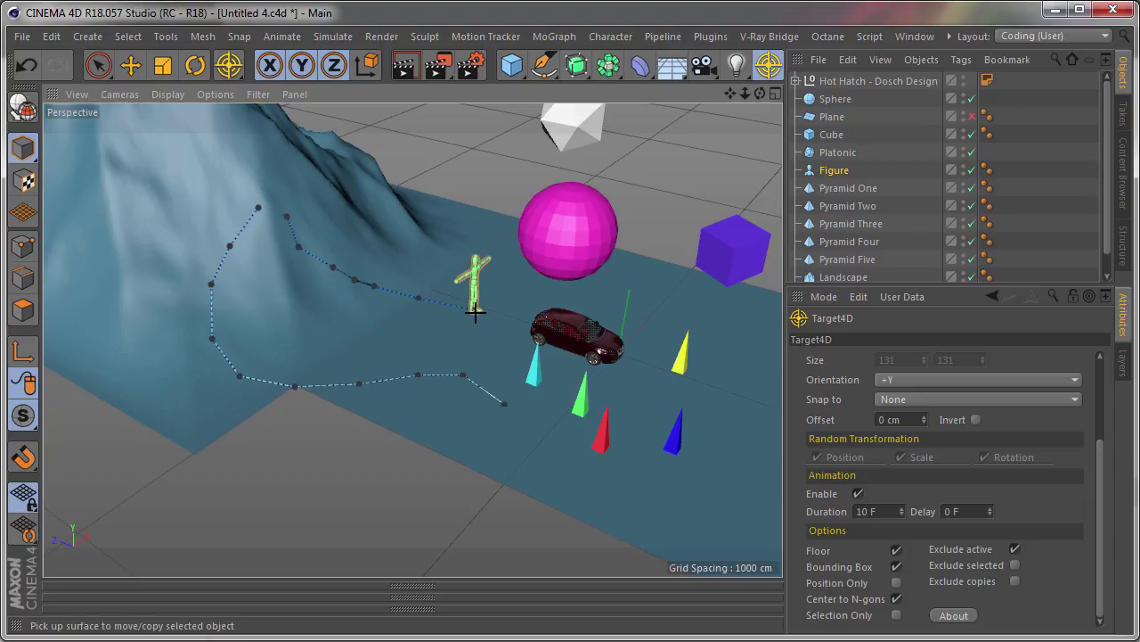
Bring up the animation timeline and return the figure's animation to its first frame
left_click(325, 597)
left_click(326, 602)
left_click(396, 592)
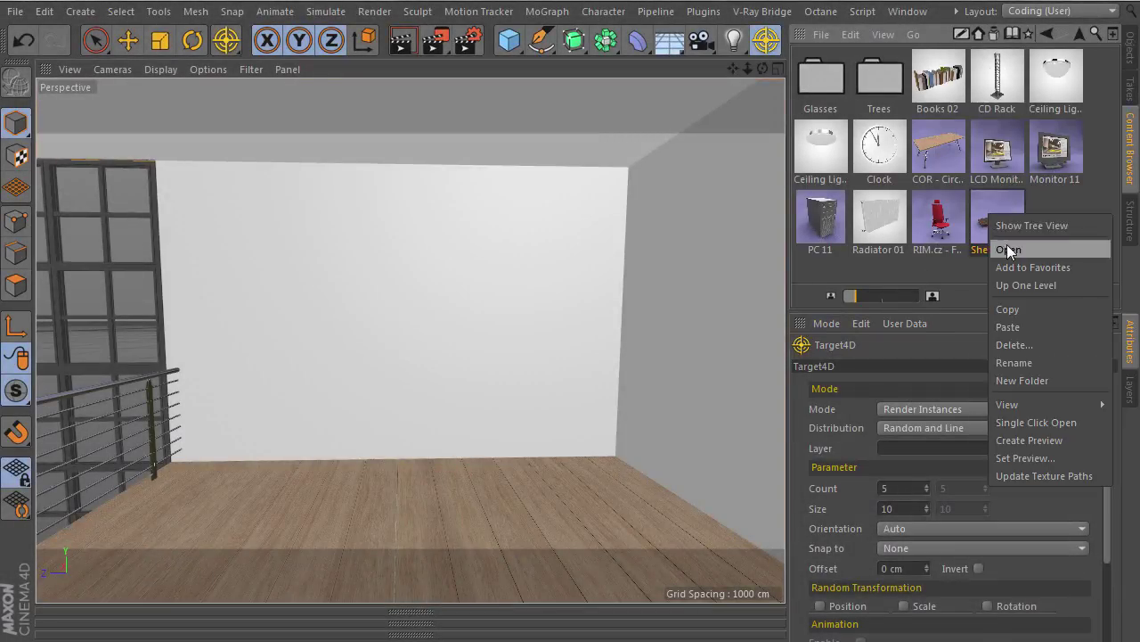
Place a single Shelf Wallmount 01 on the back wall in Transfer mode and slide it right
left_click(880, 329)
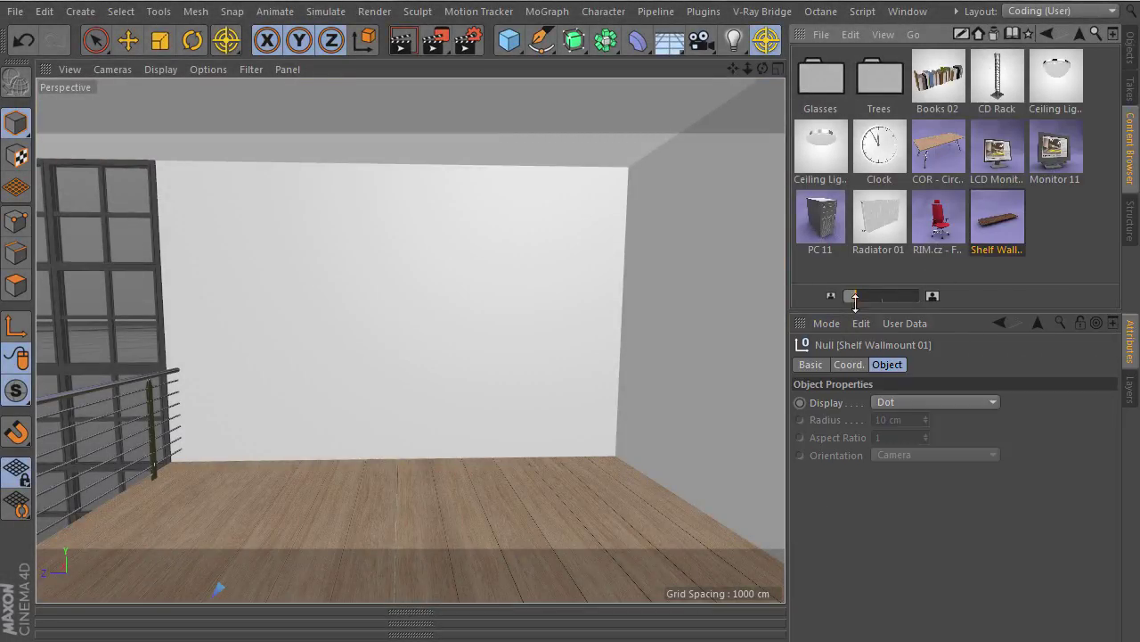
left_click(980, 408)
left_click(956, 420)
scroll(956, 446, "down", 2)
scroll(879, 452, "down", 1)
scroll(994, 503, "down", 1)
left_click(261, 396)
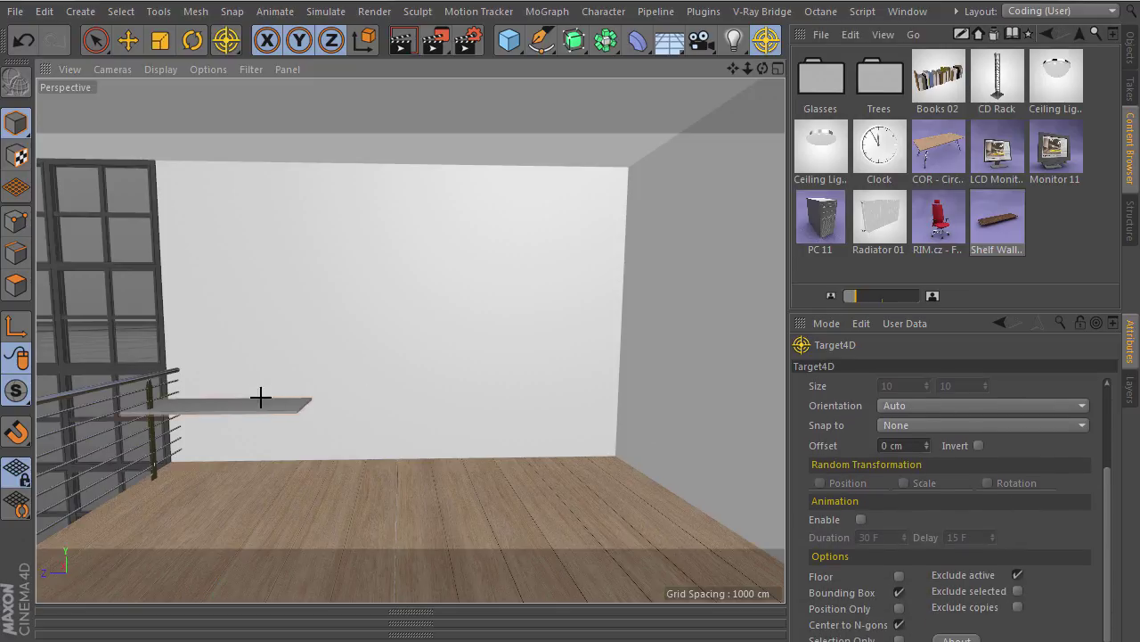
left_click_drag(267, 389, 285, 384)
Switch to Render Instances mode, add a row of three shelves, and view both walls
scroll(998, 481, "up", 3)
left_click(980, 408)
left_click(933, 478)
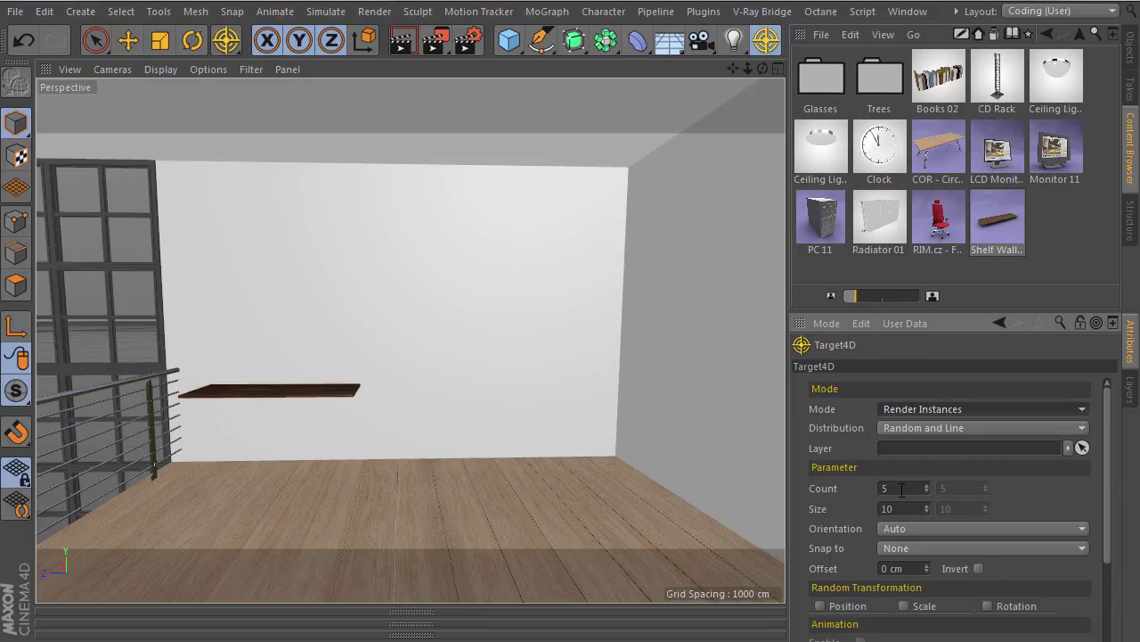
left_click(301, 310)
left_click(351, 337)
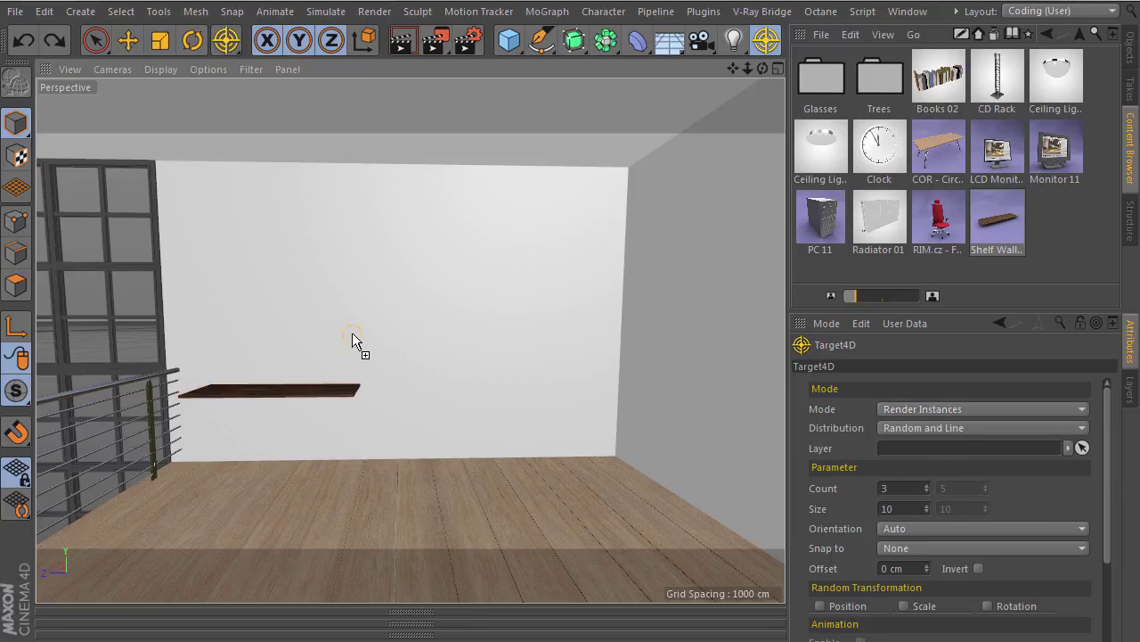
left_click(518, 234)
mouse_move(520, 251)
left_mouse_down("alt")
mouse_move(561, 334)
mouse_move(558, 264)
mouse_move(599, 286)
mouse_move(445, 257)
mouse_move(543, 300)
mouse_move(543, 272)
mouse_move(351, 204)
left_mouse_up("alt")
mouse_move(508, 282)
left_mouse_down("alt")
mouse_move(443, 270)
mouse_move(513, 274)
mouse_move(335, 258)
mouse_move(358, 296)
mouse_move(509, 262)
mouse_move(324, 301)
mouse_move(382, 272)
mouse_move(943, 113)
left_mouse_up("alt")
Place a single Books 02 row on a wall shelf in Transfer mode and rotate it lengthwise
right_click(944, 113)
left_click(941, 99)
left_click(899, 409)
left_click(342, 267)
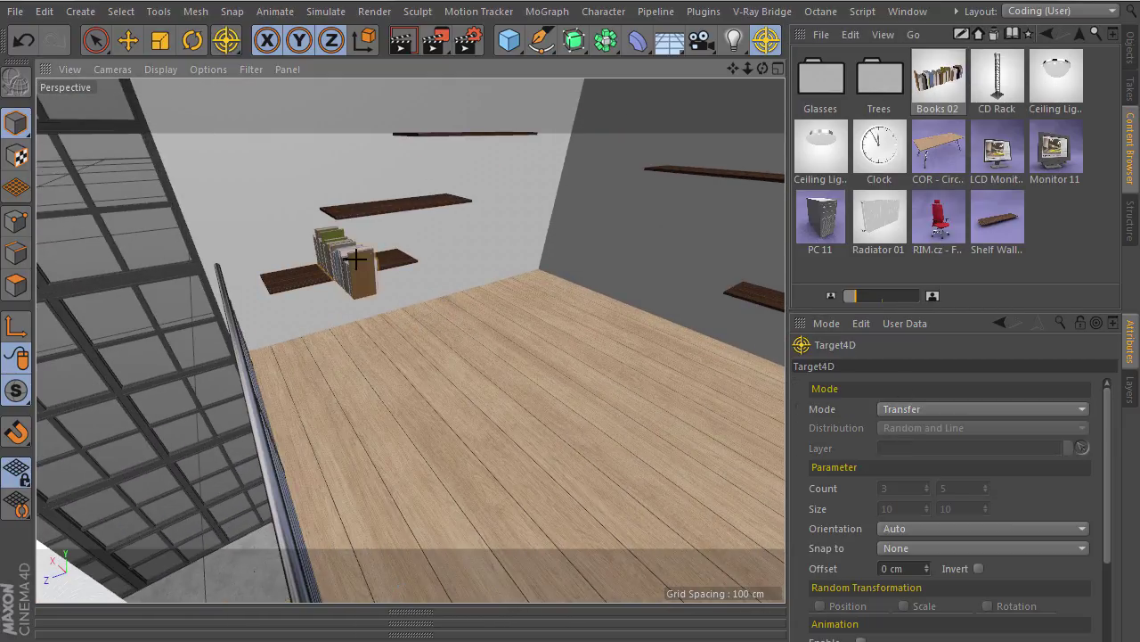
scroll(365, 263, "up", 3)
scroll(365, 262, "up", 5)
key("r")
mouse_move(358, 281)
left_mouse_down("alt")
mouse_move(262, 258)
mouse_move(262, 275)
left_mouse_up("alt")
scroll(460, 264, "down", 5)
mouse_move(460, 264)
left_mouse_down("alt")
mouse_move(411, 284)
mouse_move(370, 257)
left_mouse_up("alt")
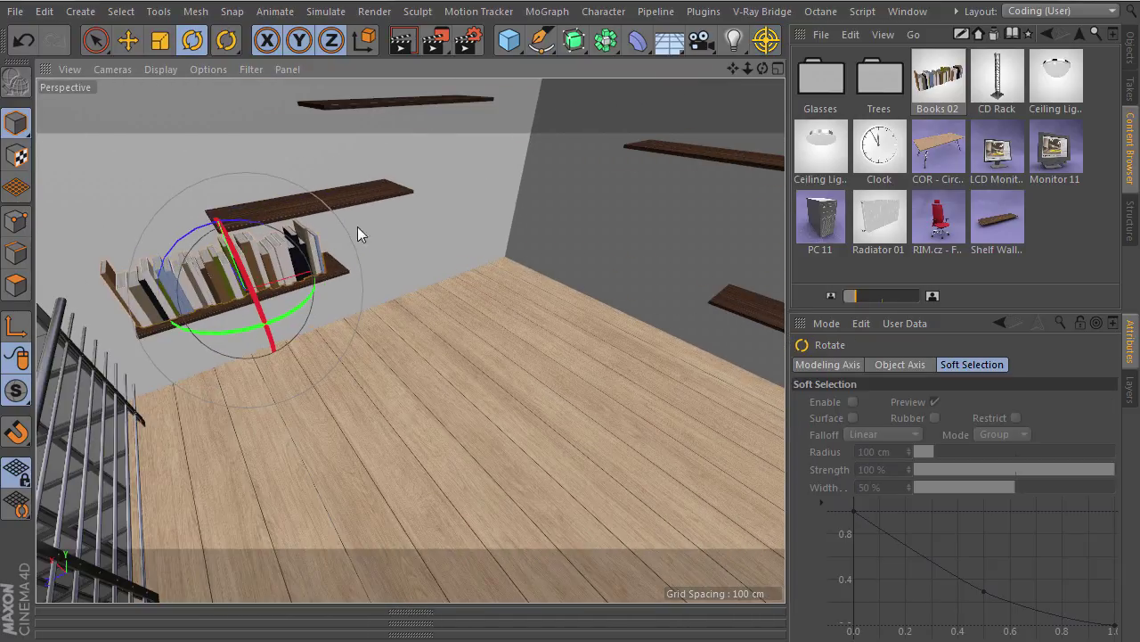
Add an instanced copy of the books on the upper shelf and slide it along X
left_click(766, 39)
left_click(955, 409)
left_click(933, 479)
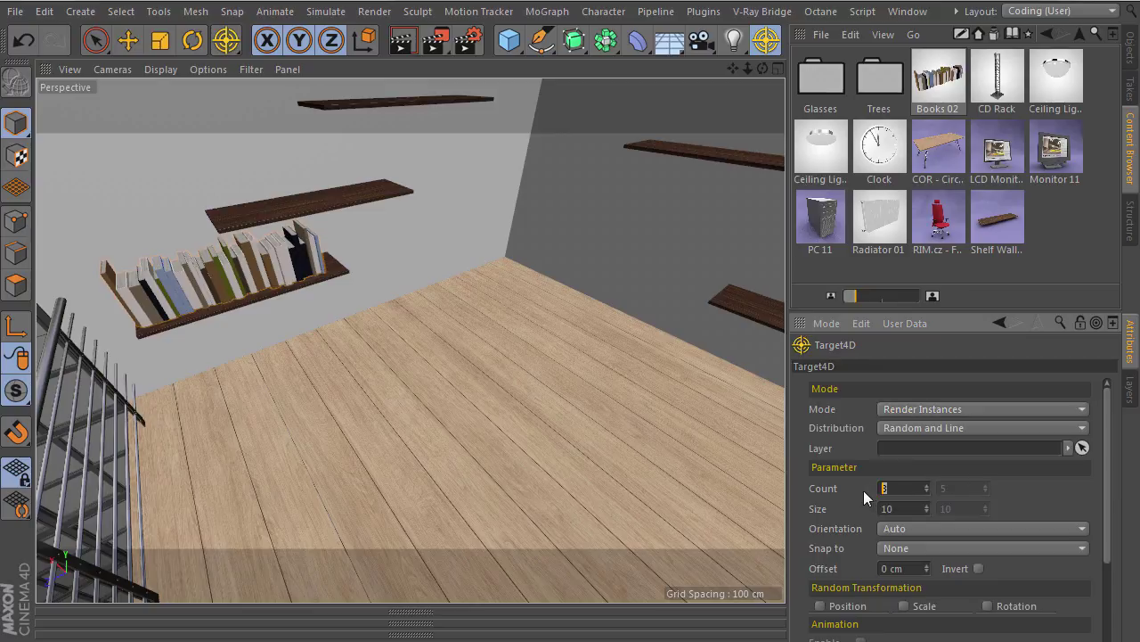
scroll(885, 590, "down", 3)
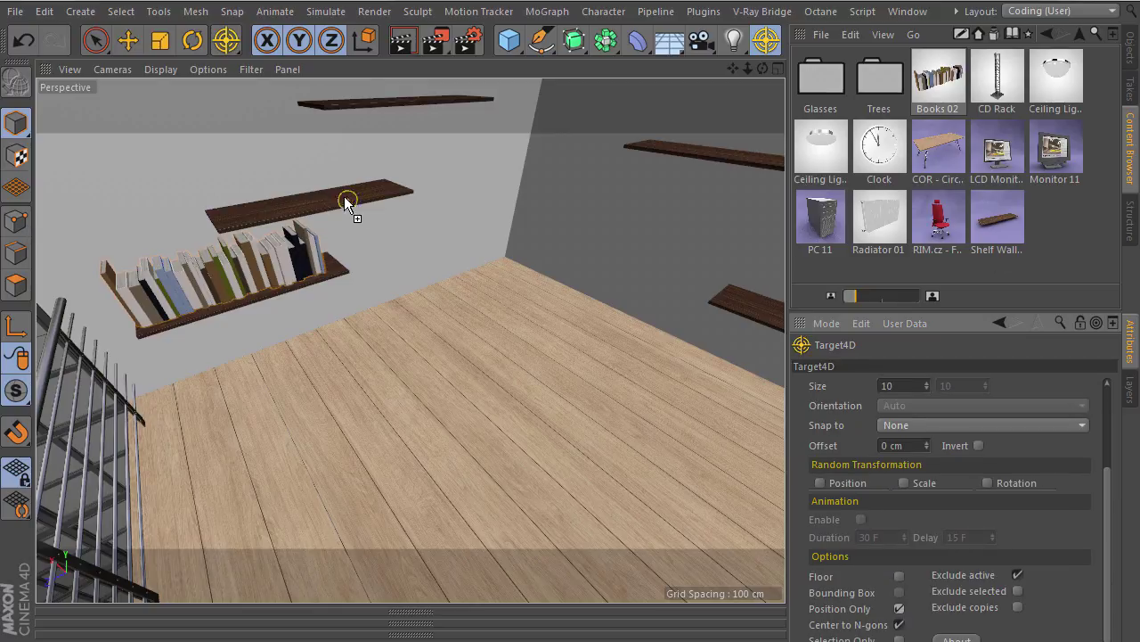
left_click(309, 200)
key("space")
left_click(385, 203)
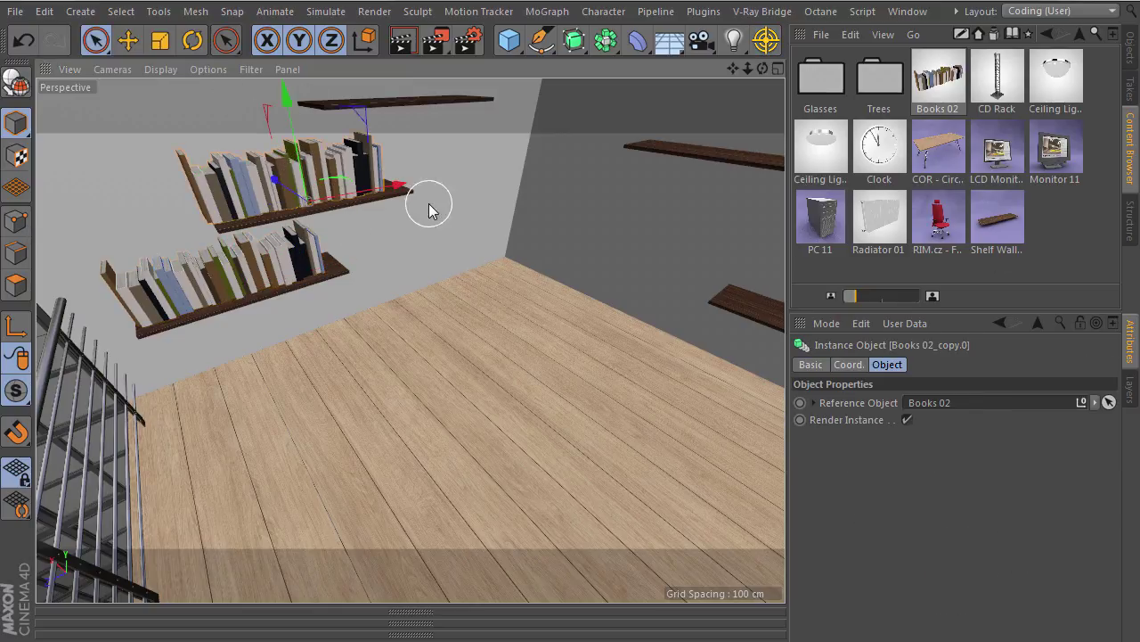
left_click(95, 40)
mouse_move(399, 184)
left_mouse_down()
mouse_move(503, 320)
mouse_move(495, 283)
left_mouse_up()
Place the COR table on the floor in Transfer mode and turn it to a new angle
right_click(938, 153)
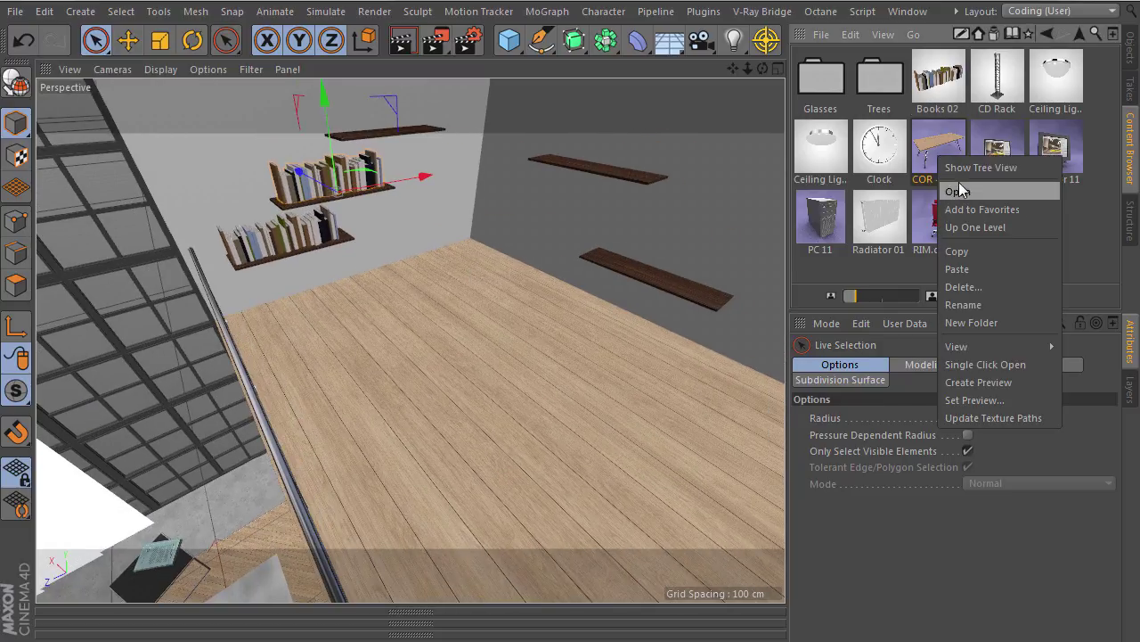
left_click(953, 185)
left_click(945, 409)
left_click(945, 429)
left_click(374, 377)
mouse_move(374, 377)
left_mouse_down("alt")
mouse_move(472, 329)
mouse_move(505, 342)
mouse_move(523, 268)
mouse_move(445, 389)
left_mouse_up("alt")
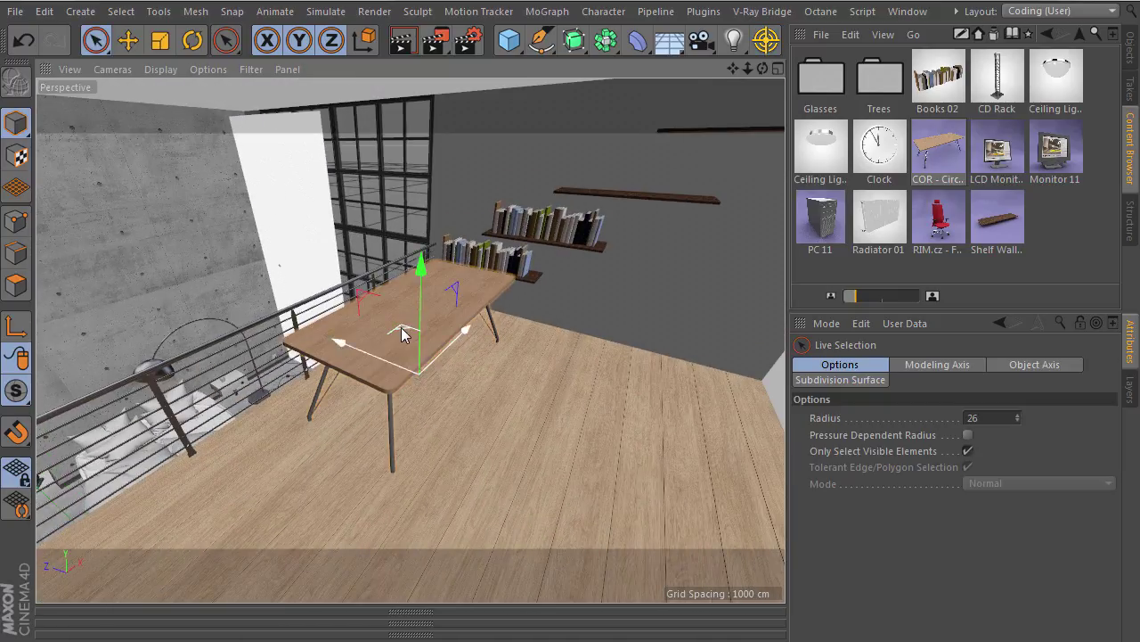
left_click_drag(401, 335, 392, 383)
Hang a dome Ceiling Light from the room's ceiling
right_click(842, 153)
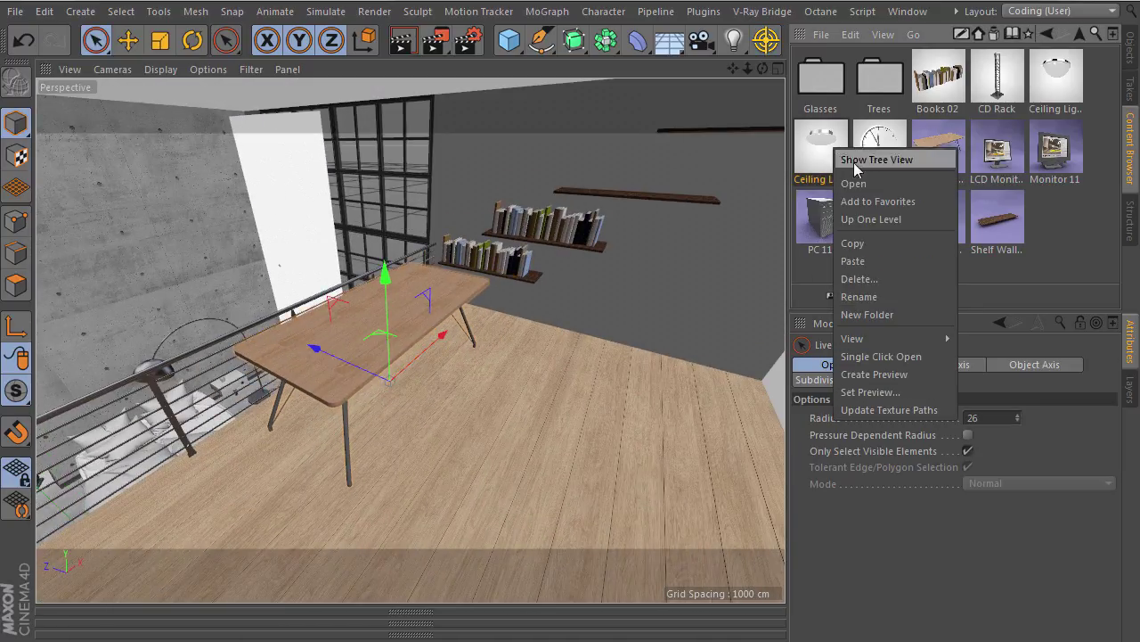
key("Escape")
left_click_drag(821, 151, 557, 230)
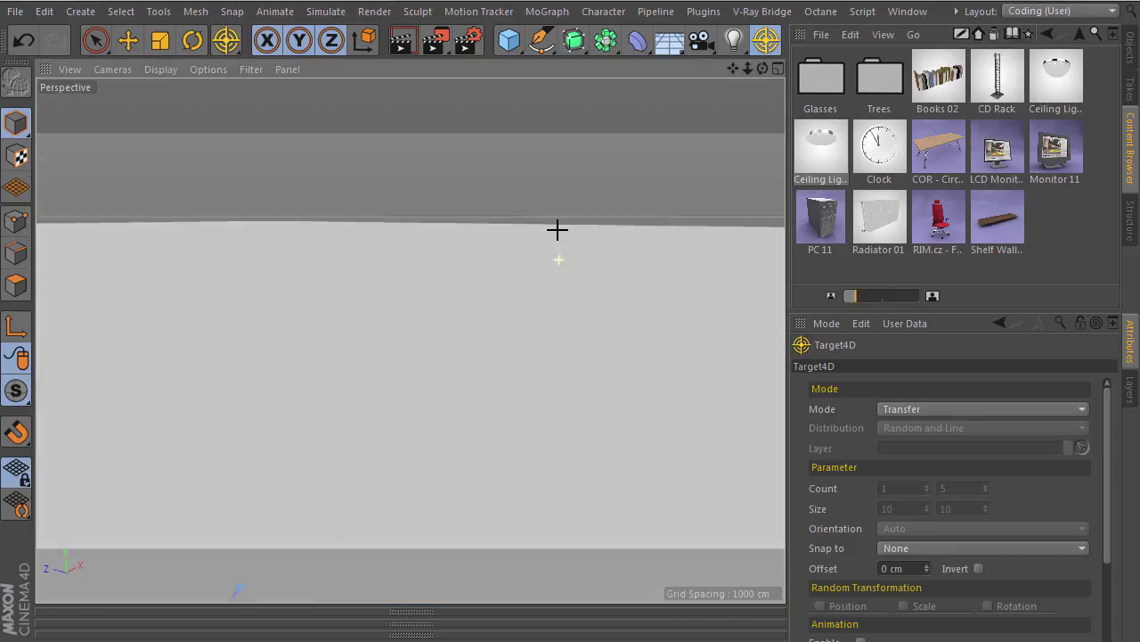
scroll(561, 237, "down", 3)
scroll(597, 272, "down", 2)
scroll(615, 275, "down", 2)
scroll(677, 263, "down", 2)
mouse_move(735, 260)
left_mouse_down("alt")
mouse_move(572, 275)
mouse_move(540, 264)
mouse_move(568, 255)
left_mouse_up("alt")
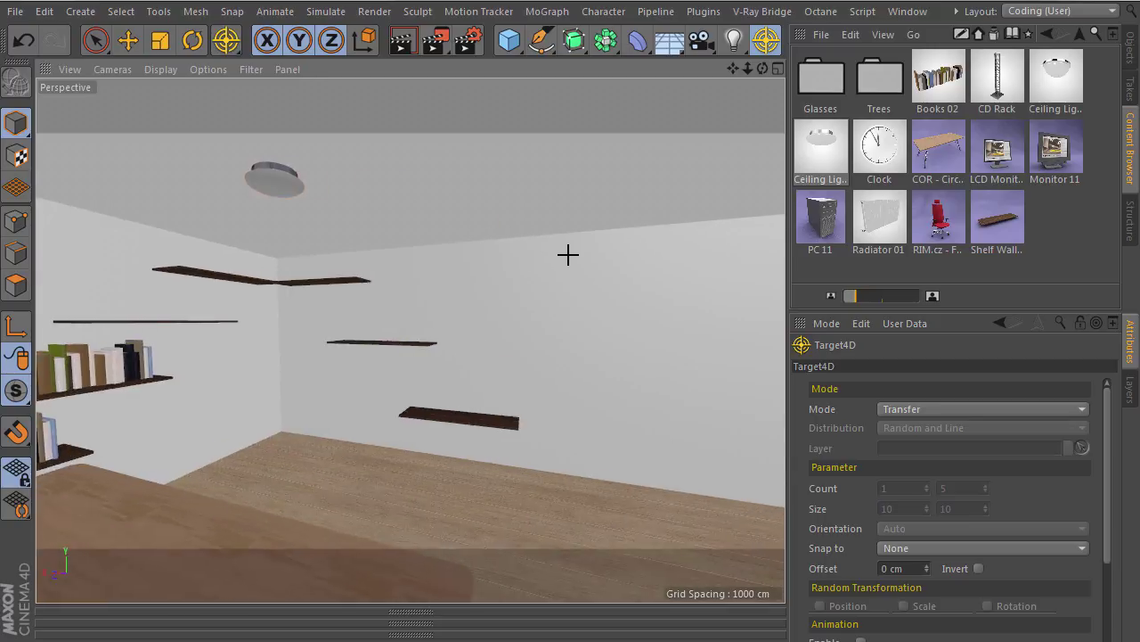
scroll(567, 255, "down", 3)
right_click(1060, 98)
key("Escape")
mouse_move(816, 185)
left_mouse_down()
mouse_move(648, 188)
mouse_move(657, 224)
mouse_move(603, 208)
mouse_move(612, 253)
mouse_move(588, 241)
left_mouse_up()
Mount Radiator 01 on the wall
left_click(879, 218)
right_click(922, 227)
key("Escape")
left_click_drag(879, 219, 580, 323)
scroll(574, 303, "up", 3)
Set Monitor 11 and LCD Monitor 11 on the table, then add and rotate the red RIM chair
key("9")
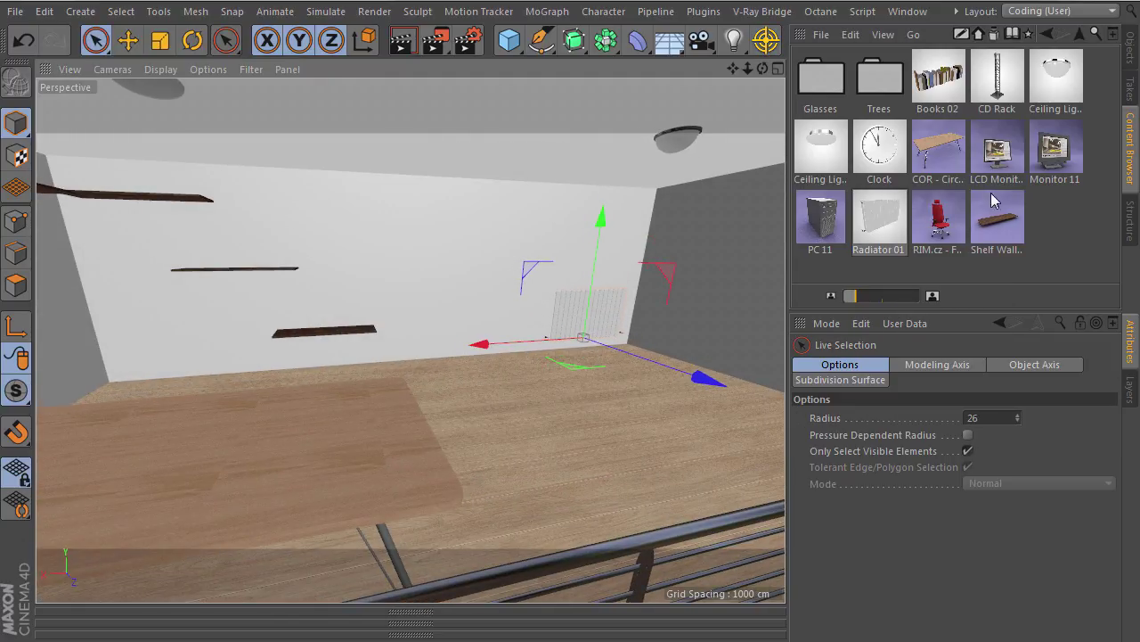
right_click(1055, 151)
key("Escape")
mouse_move(1055, 151)
left_mouse_down()
mouse_move(332, 414)
mouse_move(509, 374)
left_mouse_up()
left_click(766, 40)
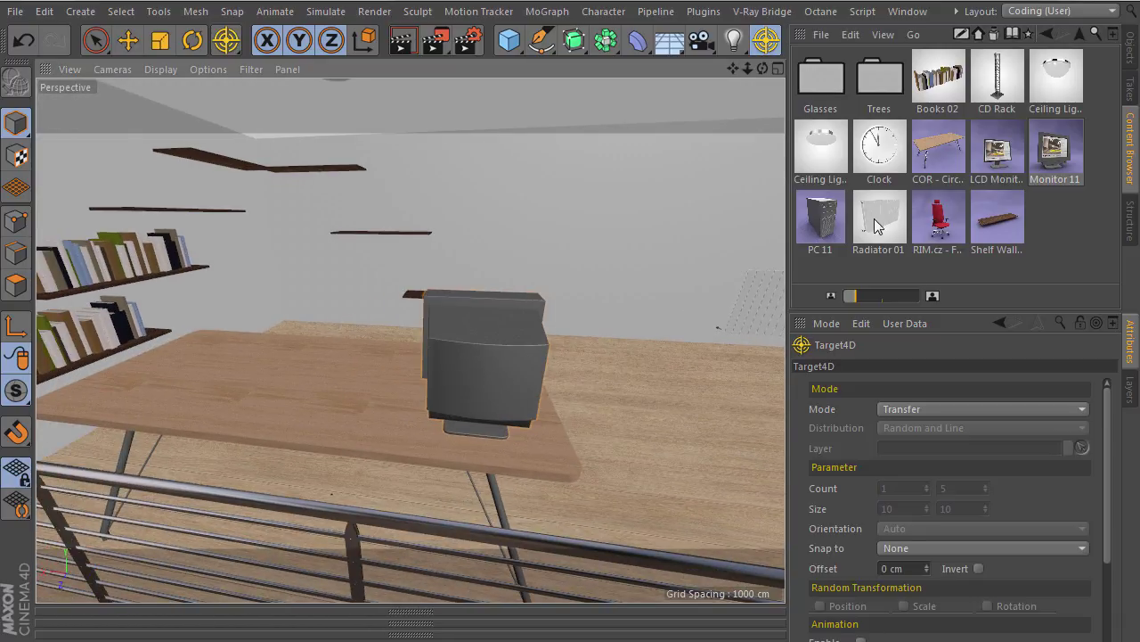
right_click(999, 152)
key("Escape")
mouse_move(999, 152)
left_mouse_down()
mouse_move(269, 385)
mouse_move(352, 385)
mouse_move(407, 339)
mouse_move(387, 365)
mouse_move(387, 335)
left_mouse_up()
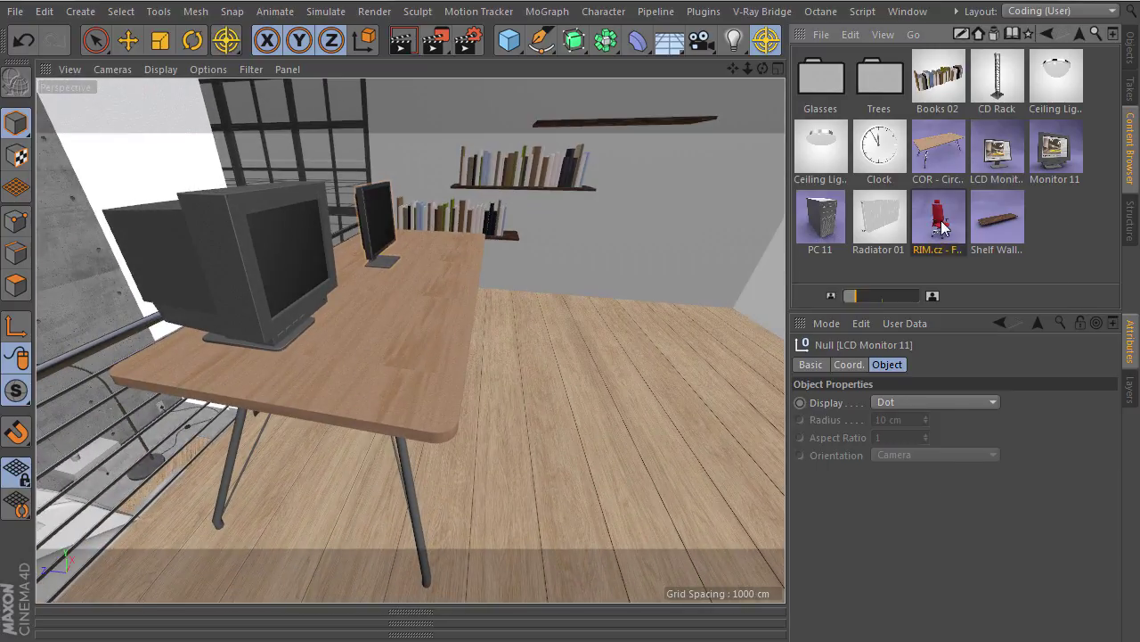
mouse_move(942, 227)
left_mouse_down()
mouse_move(561, 412)
mouse_move(564, 466)
mouse_move(692, 324)
mouse_move(473, 326)
mouse_move(596, 290)
left_mouse_up()
key("r")
Pick Glass 01 and set placement mode to Render Instances for a line of ten glasses
right_click(840, 107)
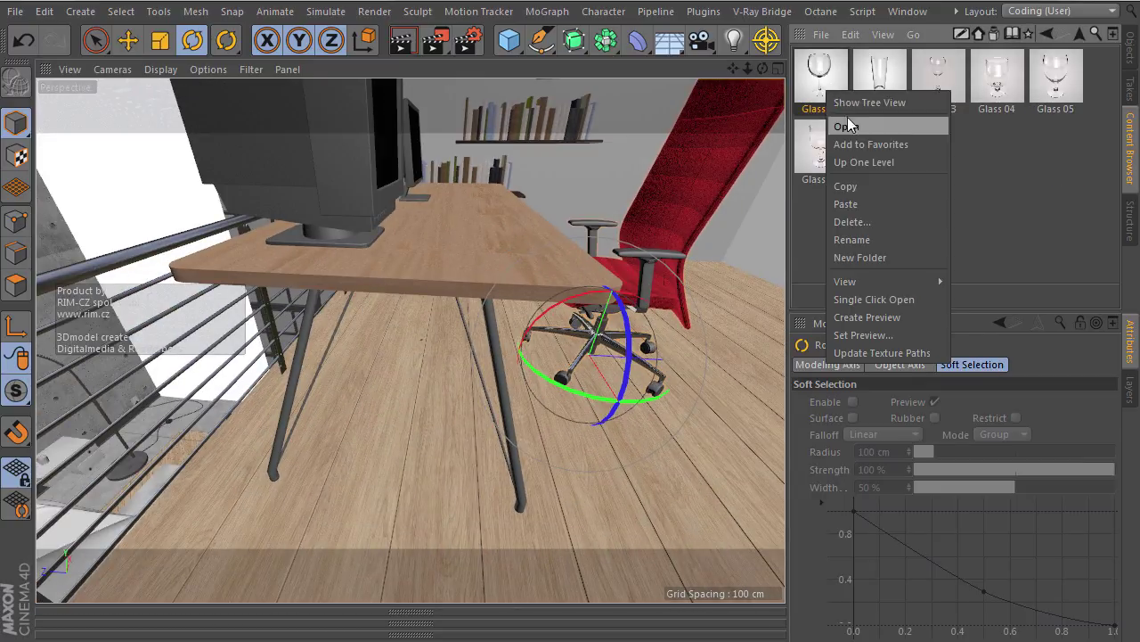
left_click(869, 99)
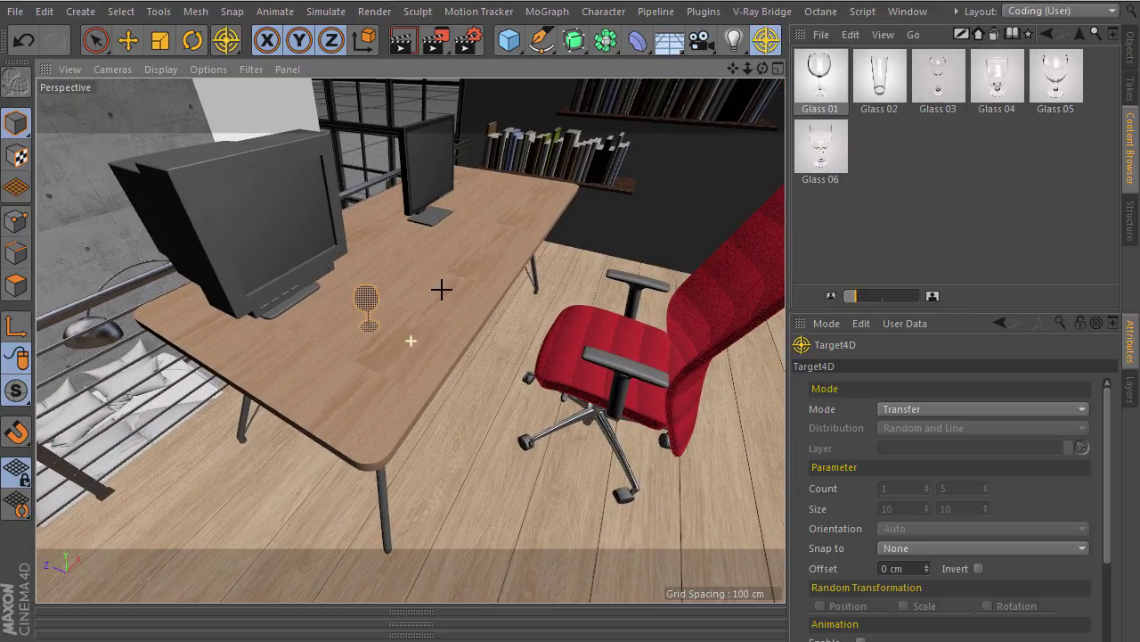
left_click(917, 409)
left_click(918, 481)
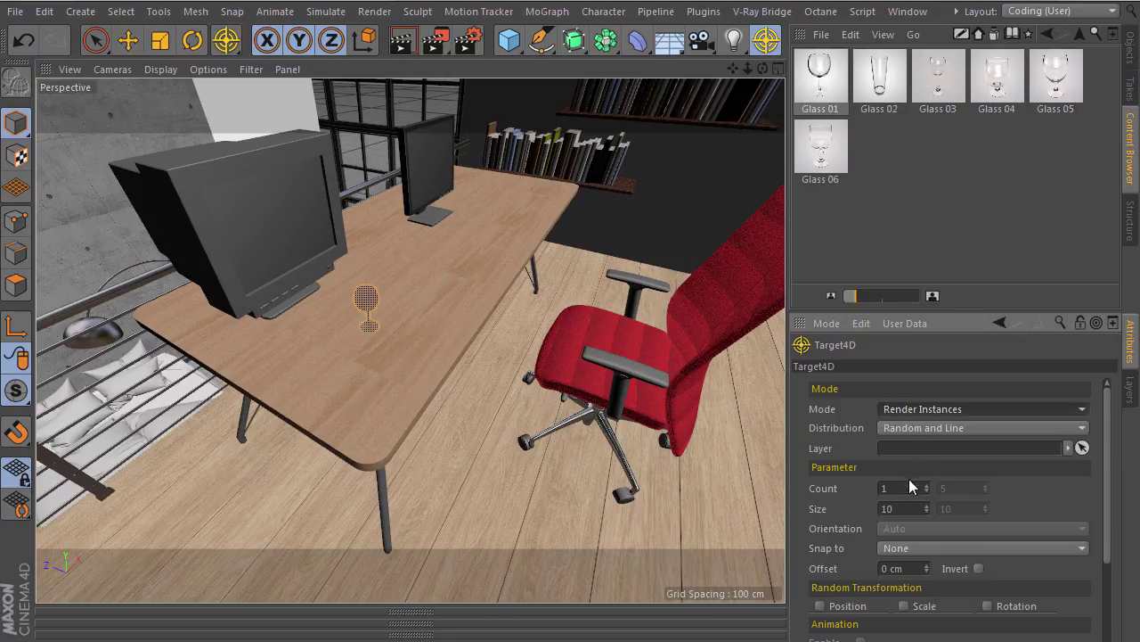
type("0")
Place a row of glasses along the desk with Target4D in Render Instances mode
left_click(531, 199)
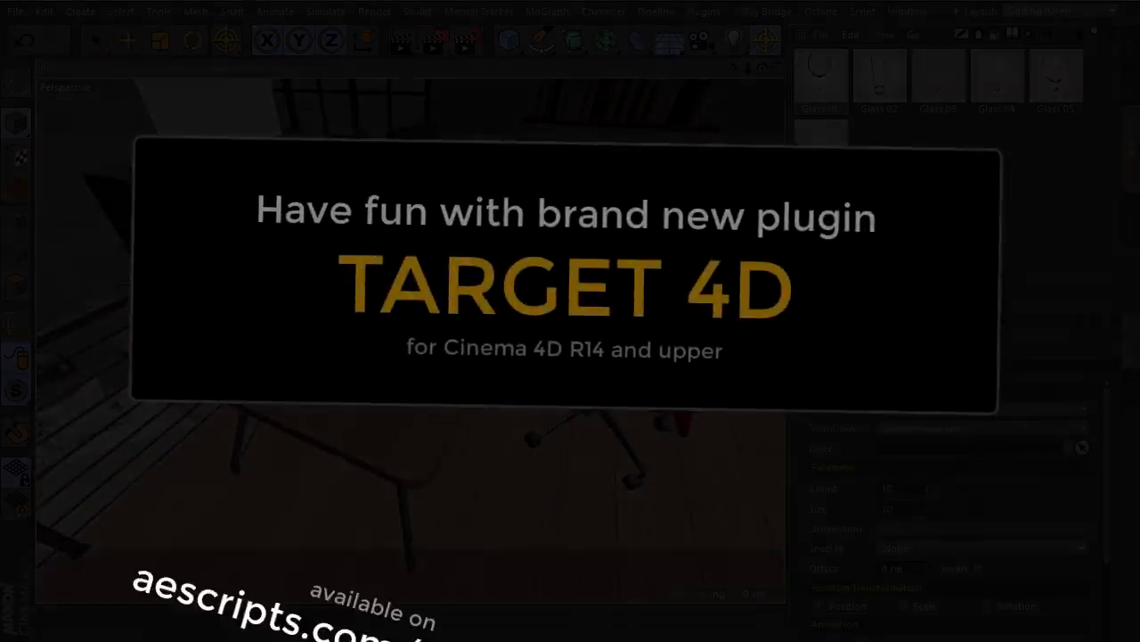